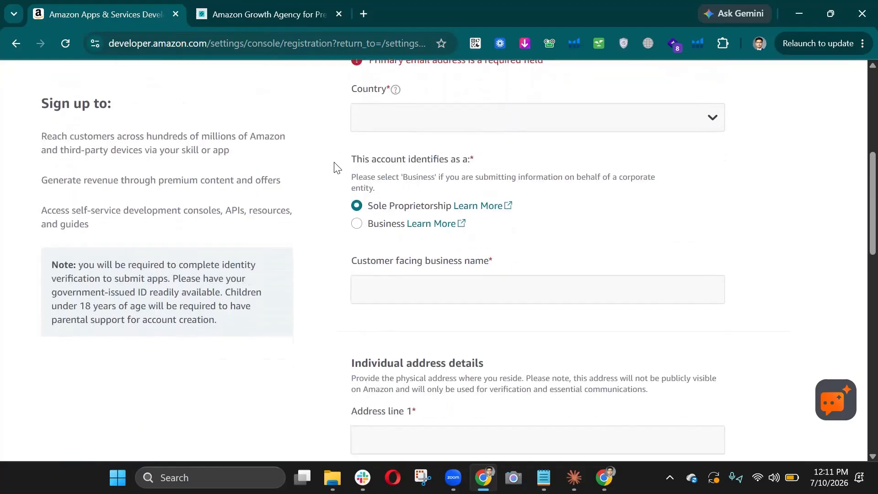
Review the developer registration form's account type, address, contact, interest and agreement sections
scroll(337, 149, up, 6)
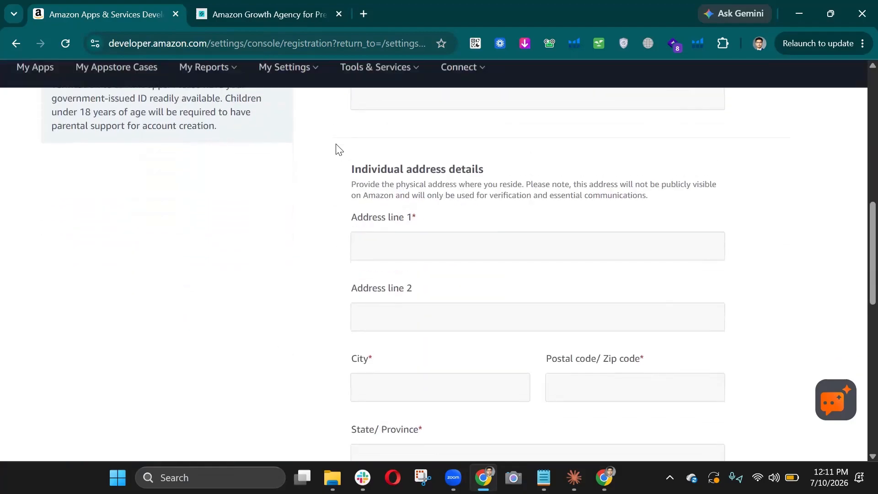
scroll(338, 147, down, 5)
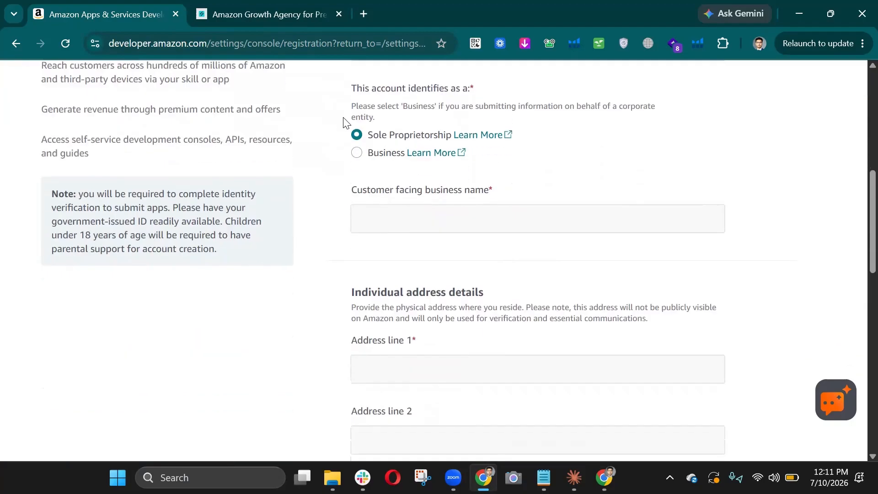
scroll(343, 122, up, 4)
scroll(336, 151, down, 8)
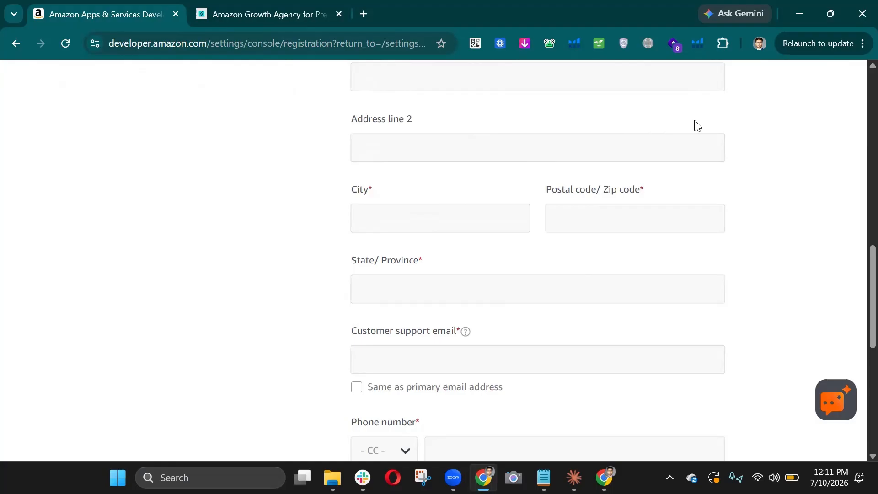
scroll(707, 233, down, 5)
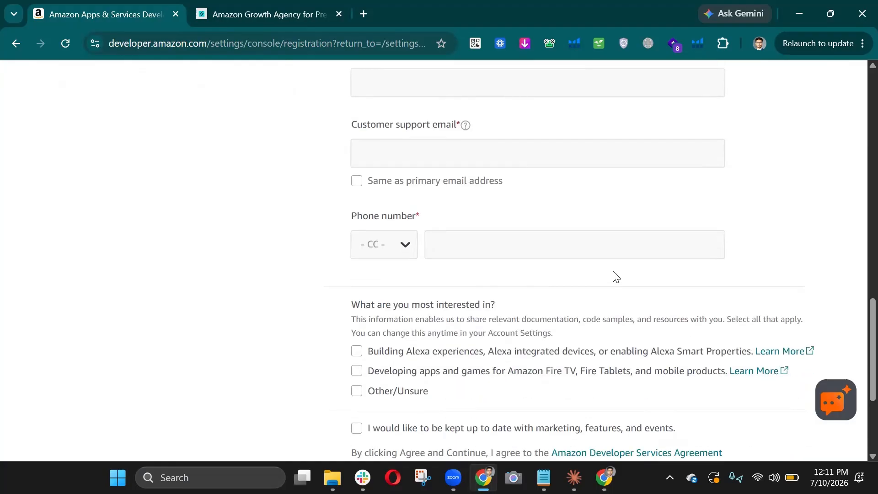
scroll(616, 277, down, 2)
In the other Chrome window, open Login with Amazon from the developer console dashboard and cancel the blank new security profile form
mouse_move(604, 477)
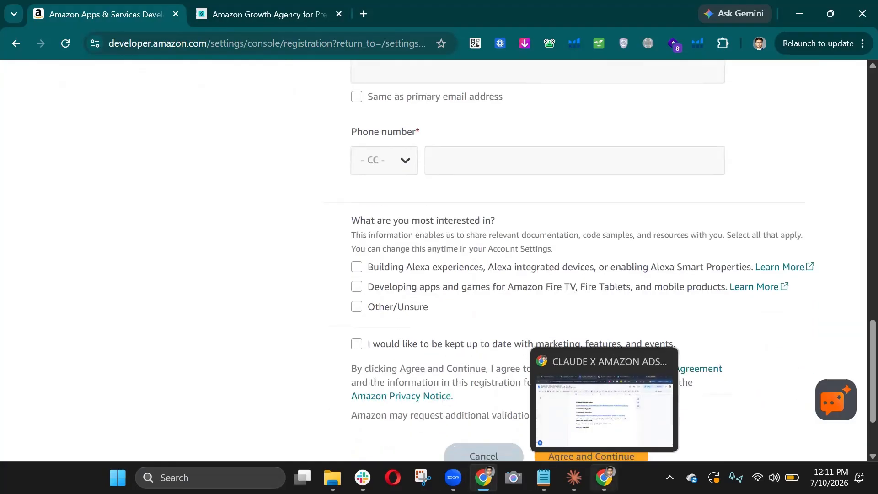
click(604, 477)
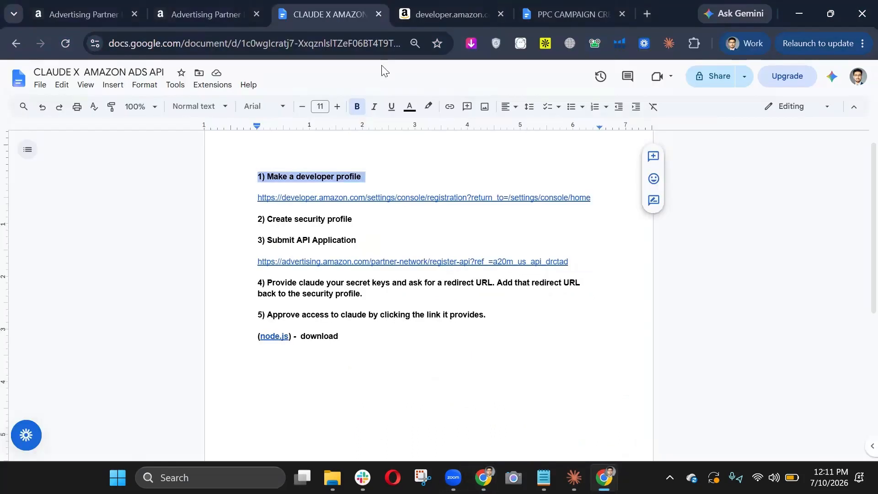
click(435, 6)
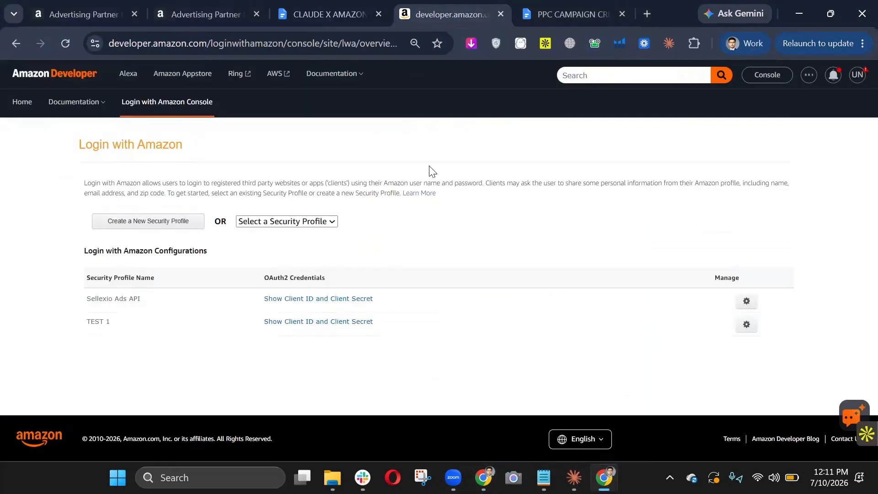
click(81, 75)
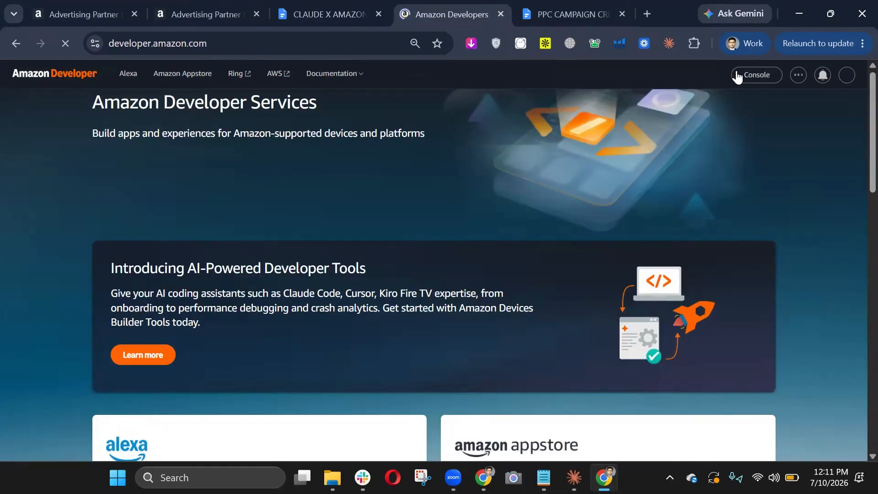
click(750, 82)
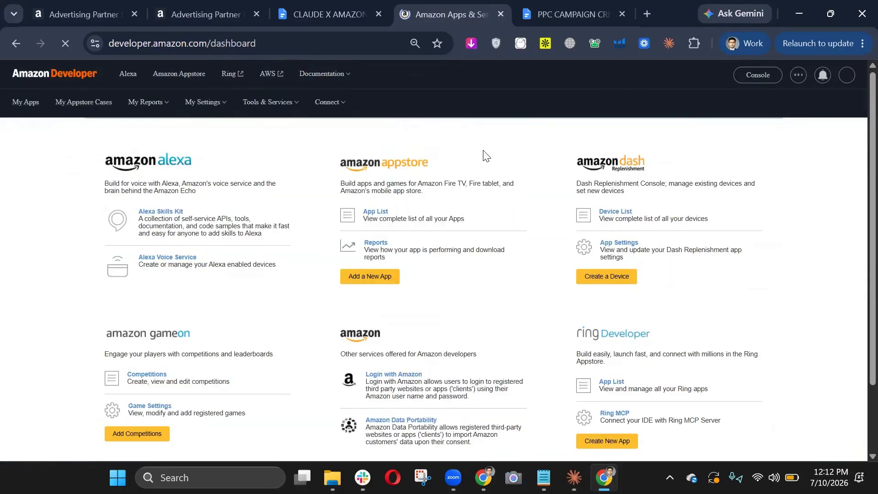
scroll(484, 153, down, 3)
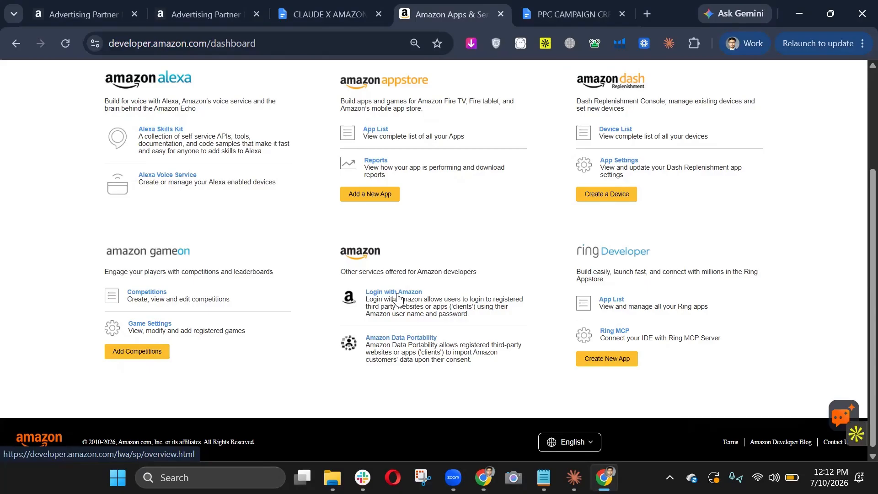
click(397, 298)
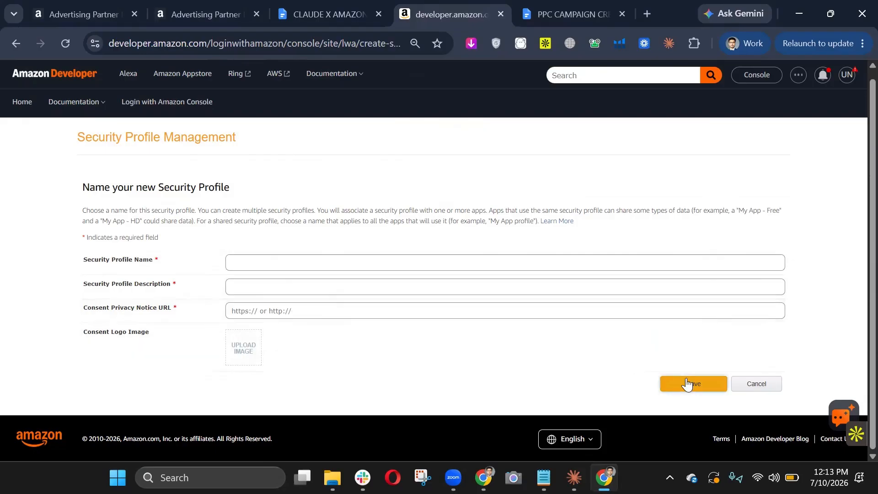
click(757, 384)
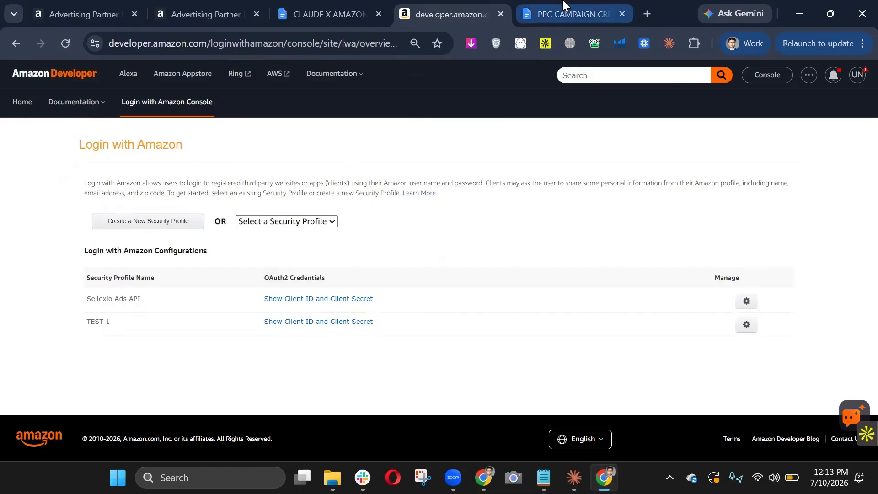
Highlight the "3) Submit API Application" line in the CLAUDE X AMAZON ADS API document
click(323, 6)
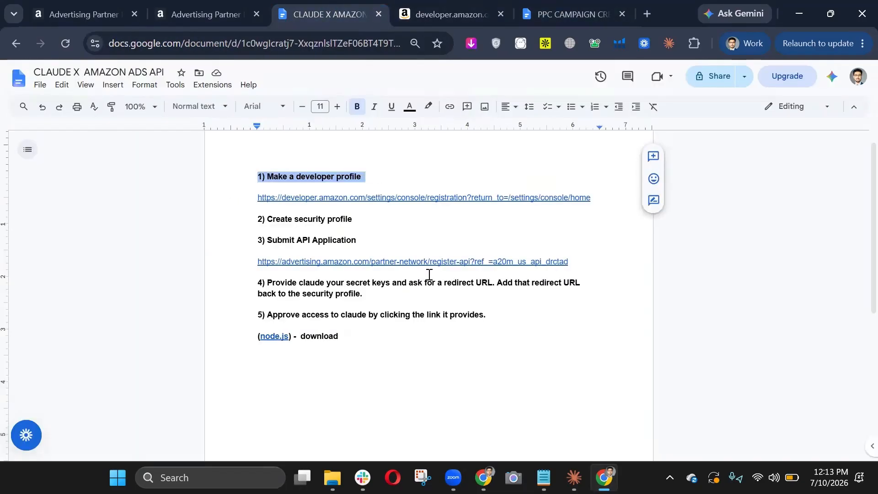
click(375, 238)
shift+click(256, 239)
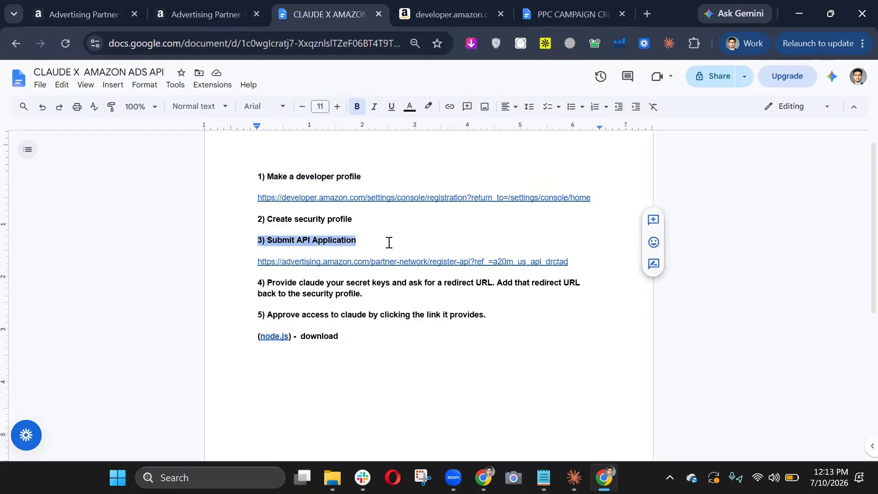
click(430, 6)
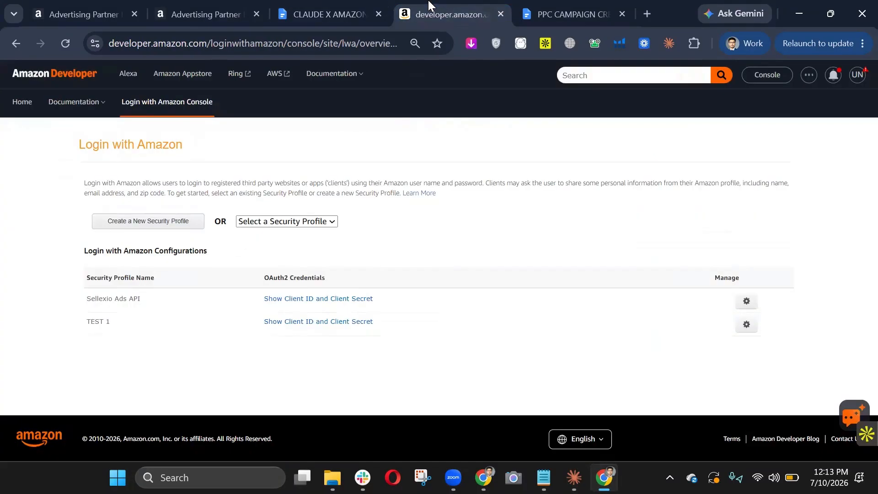
click(349, 6)
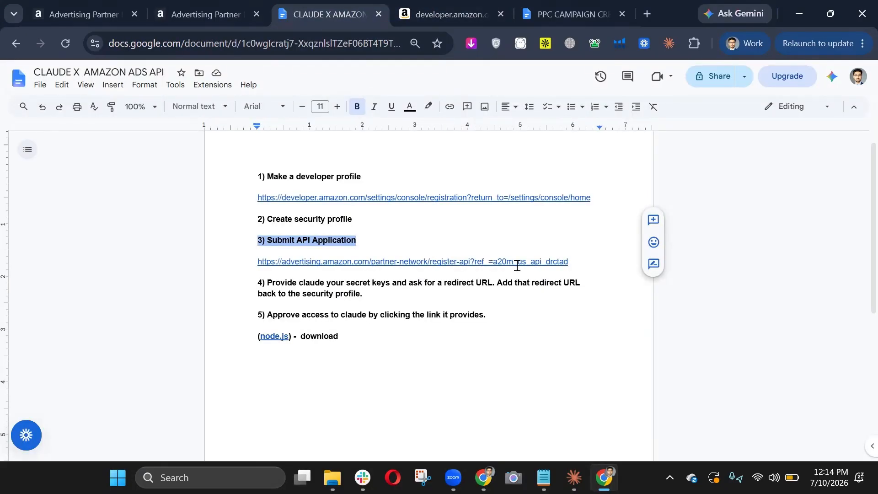
Review the data access and third-party sections of the Amazon Ads API registration form, and try answering No to the network controls question
click(206, 10)
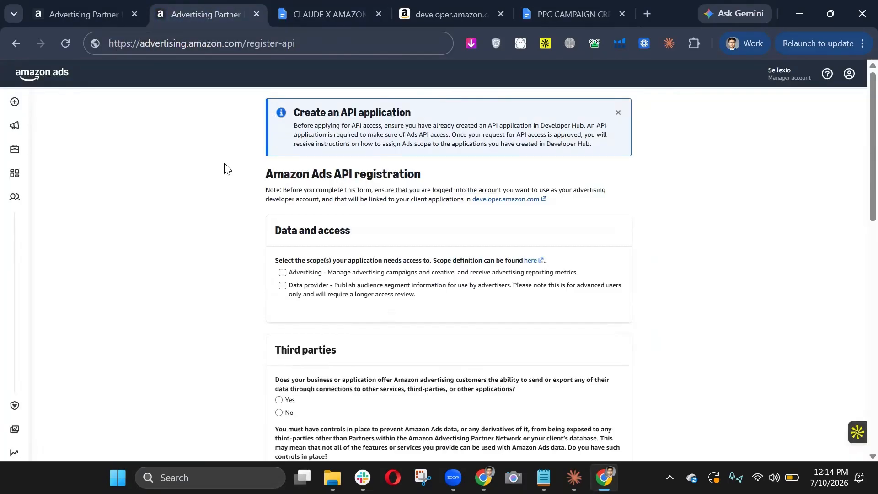
scroll(230, 157, down, 1)
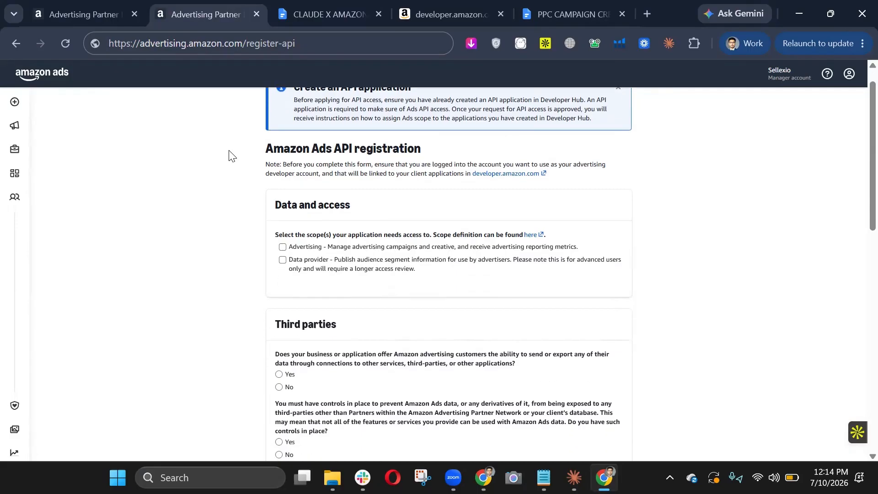
scroll(232, 197, down, 5)
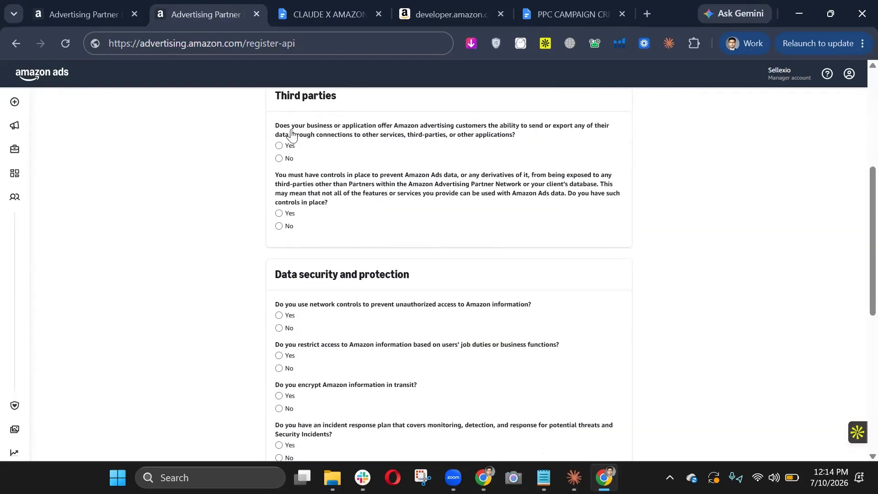
scroll(258, 145, down, 2)
scroll(260, 135, down, 1)
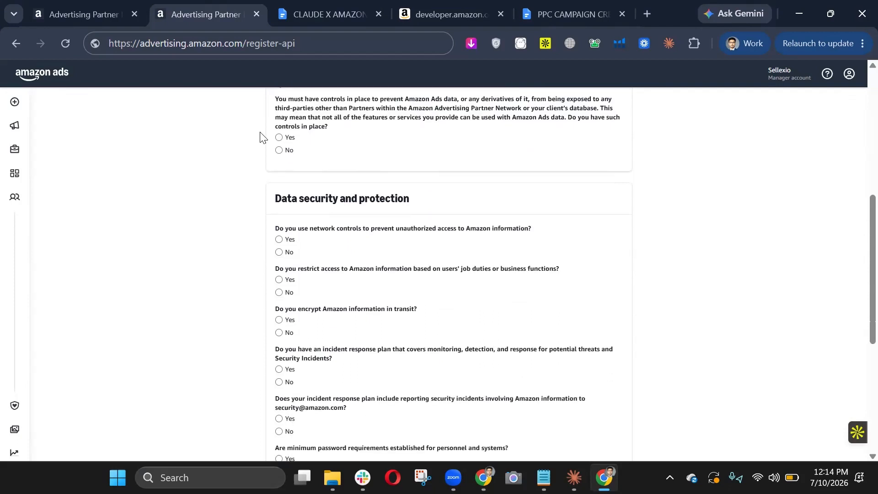
scroll(265, 198, down, 1)
click(279, 198)
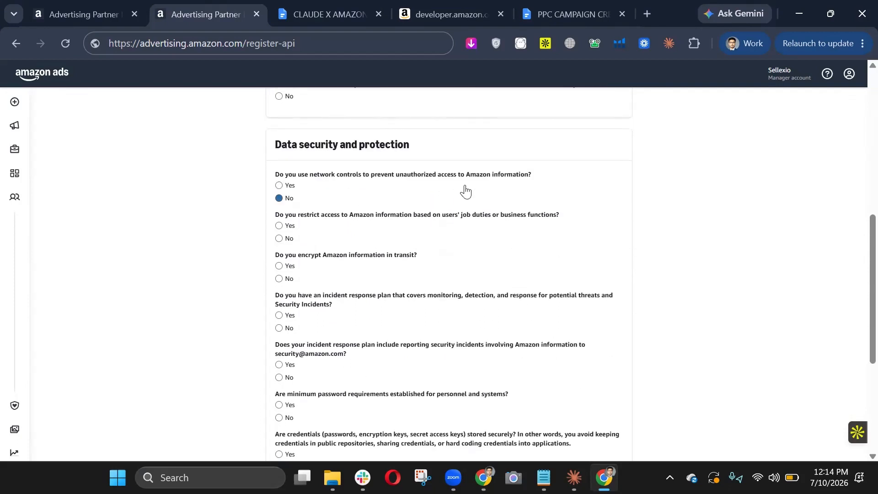
Examine the Ads API registration form's data security questions, outside-parties field, API application linking section and license consent
scroll(280, 153, down, 4)
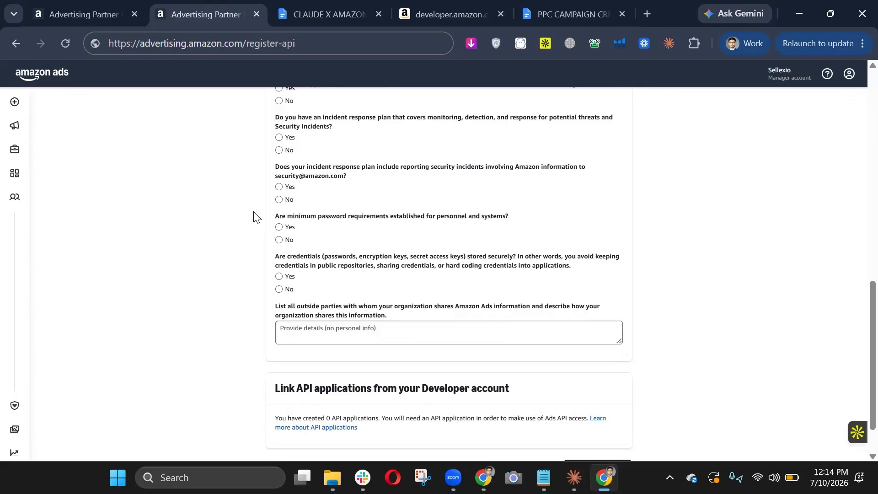
scroll(256, 211, up, 1)
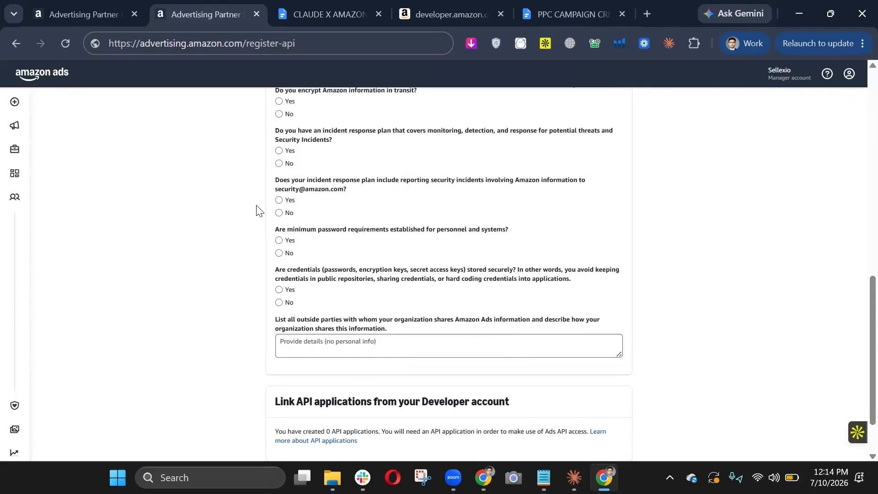
scroll(256, 211, up, 2)
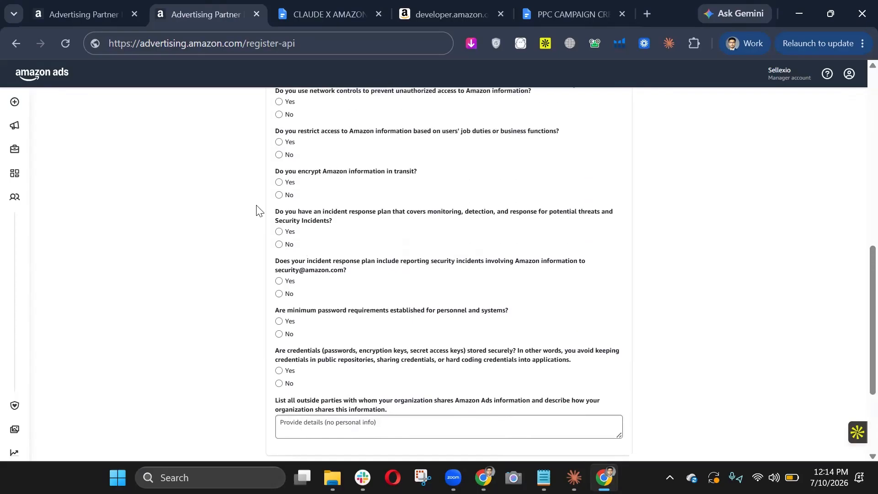
scroll(256, 211, up, 1)
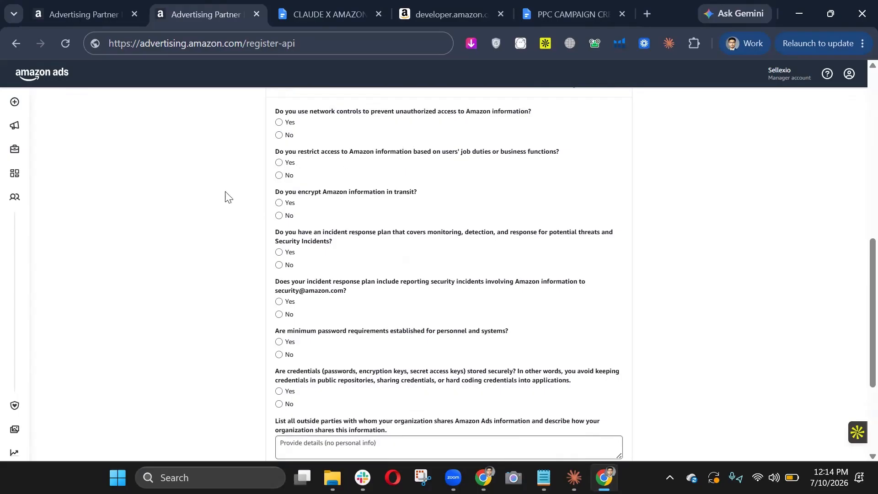
scroll(227, 191, down, 3)
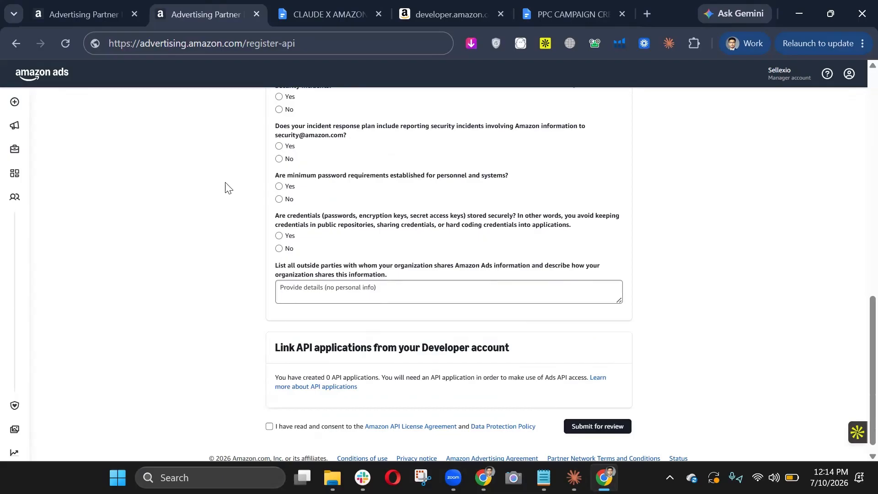
scroll(227, 188, up, 7)
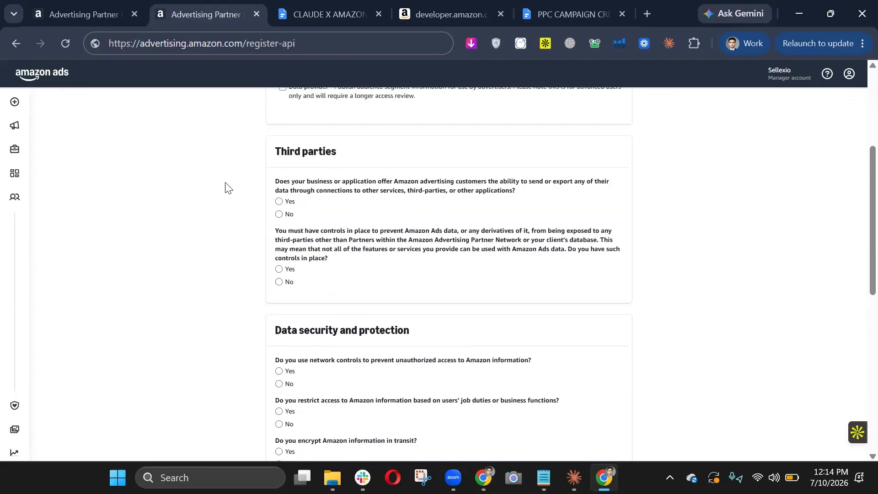
scroll(227, 187, up, 2)
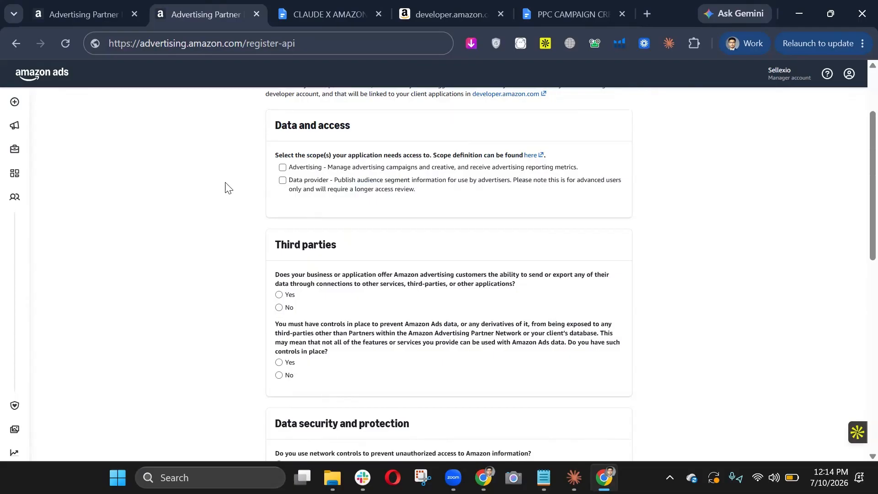
scroll(227, 187, up, 2)
scroll(227, 188, down, 5)
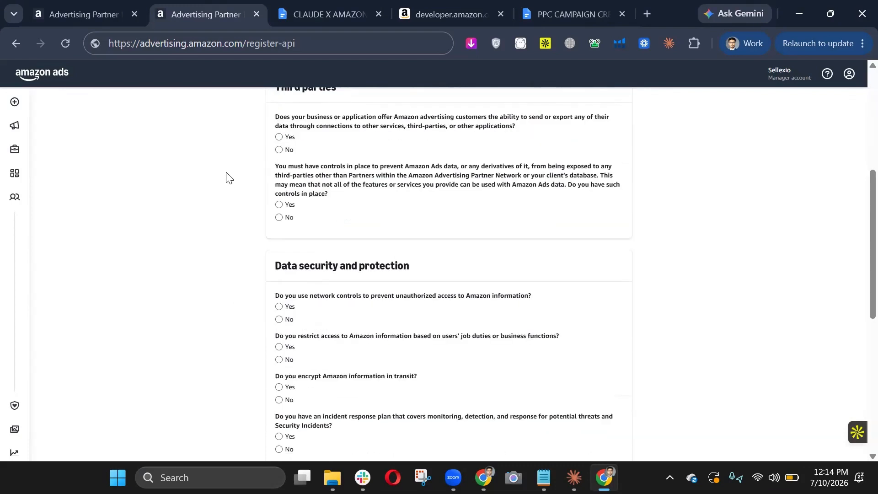
scroll(228, 178, down, 8)
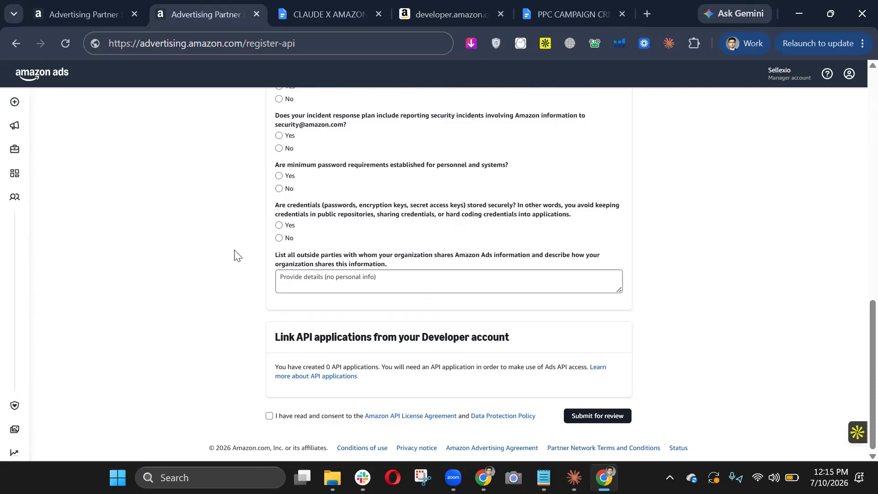
scroll(235, 254, up, 2)
scroll(210, 261, up, 1)
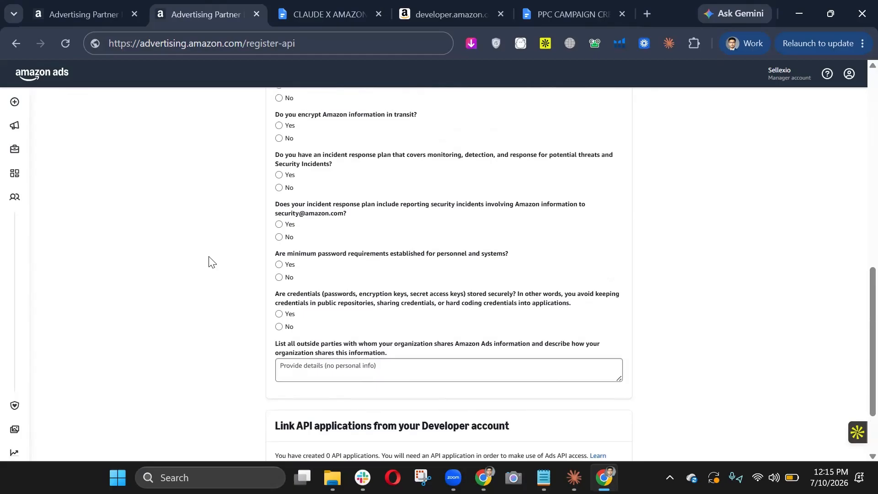
scroll(209, 257, up, 2)
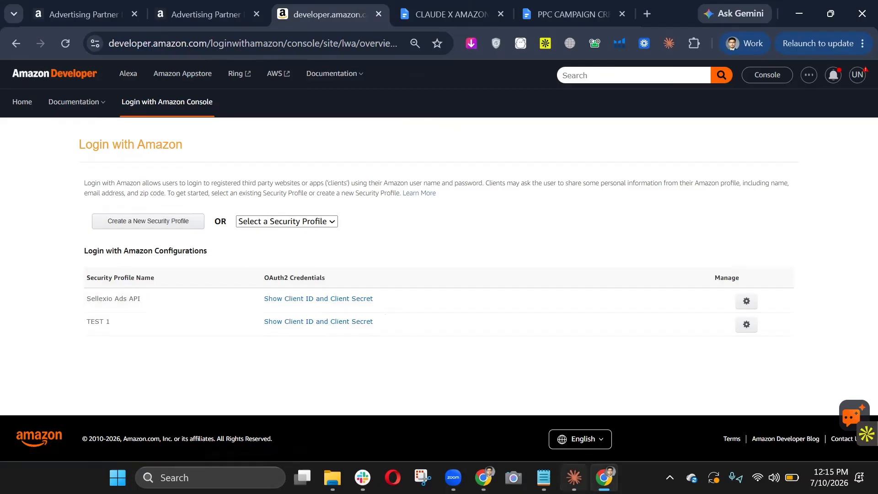
Consult step 4 of the setup document about giving Claude the secret keys and adding its redirect URL to the security profile
mouse_move(574, 478)
click(447, 11)
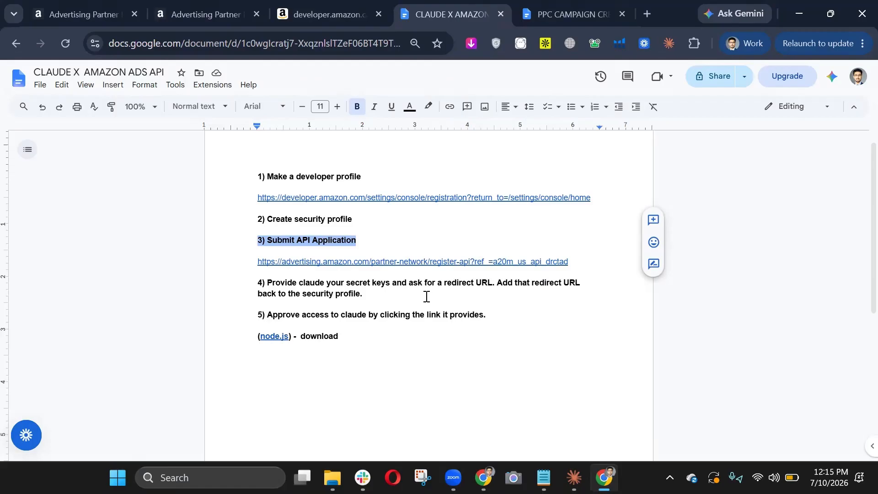
mouse_move(443, 284)
mouse_down()
mouse_move(491, 287)
mouse_move(442, 284)
mouse_up()
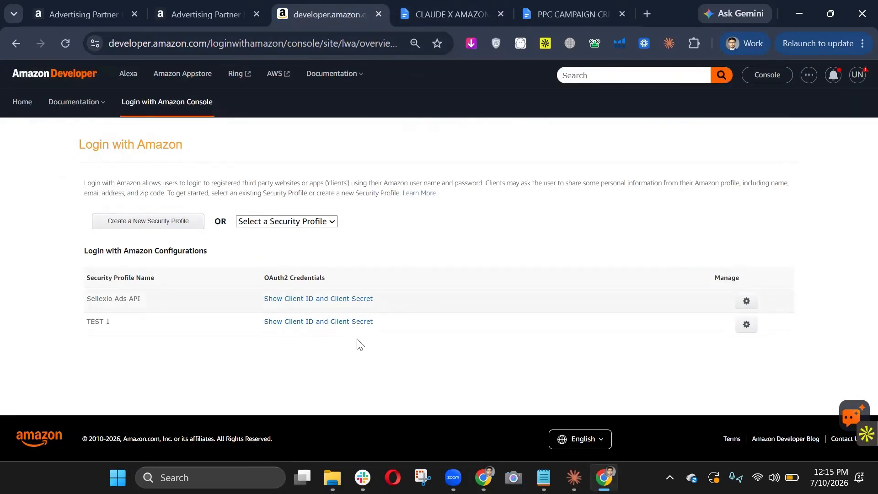
Open the Web Settings of the TEST 1 security profile for editing
click(746, 324)
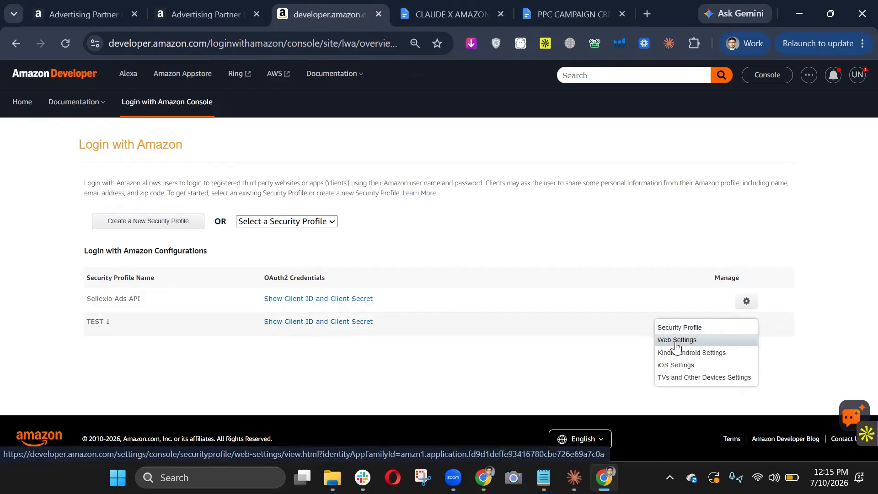
click(675, 343)
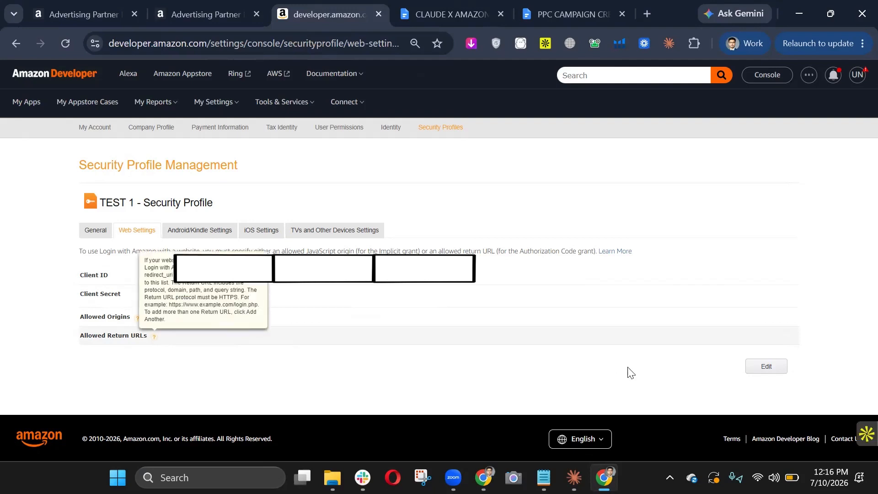
click(769, 371)
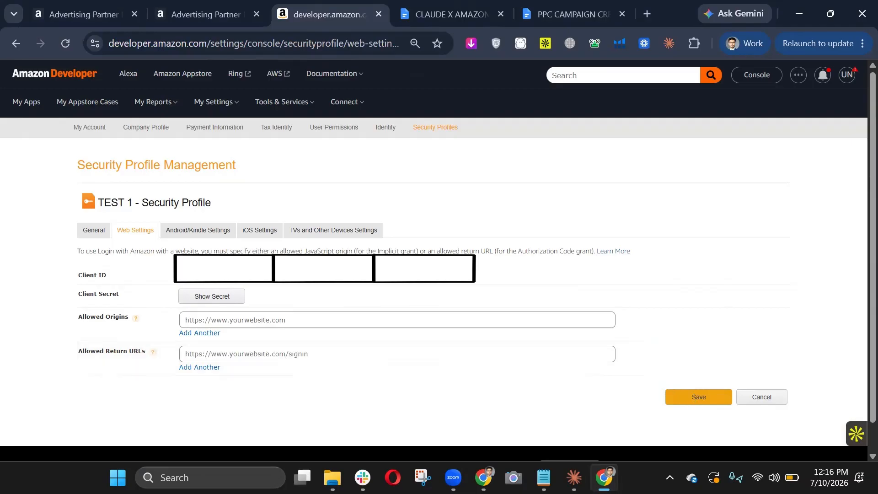
mouse_move(573, 478)
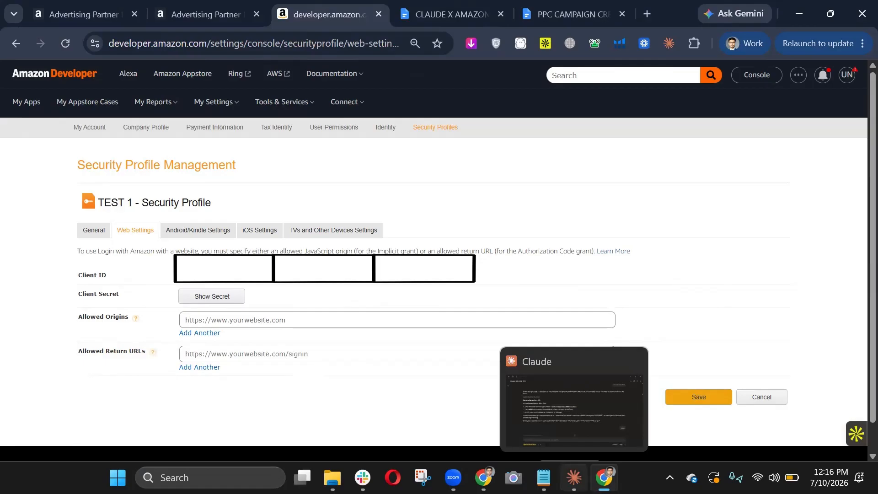
click(570, 407)
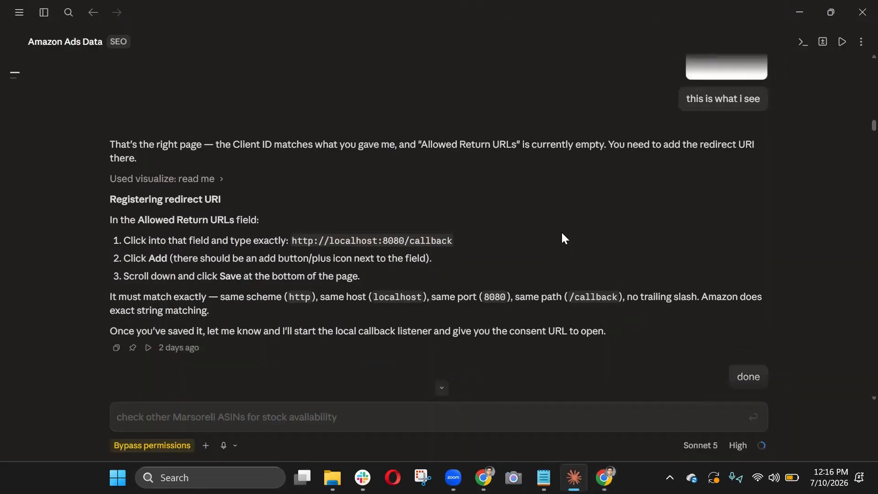
scroll(561, 232, up, 2)
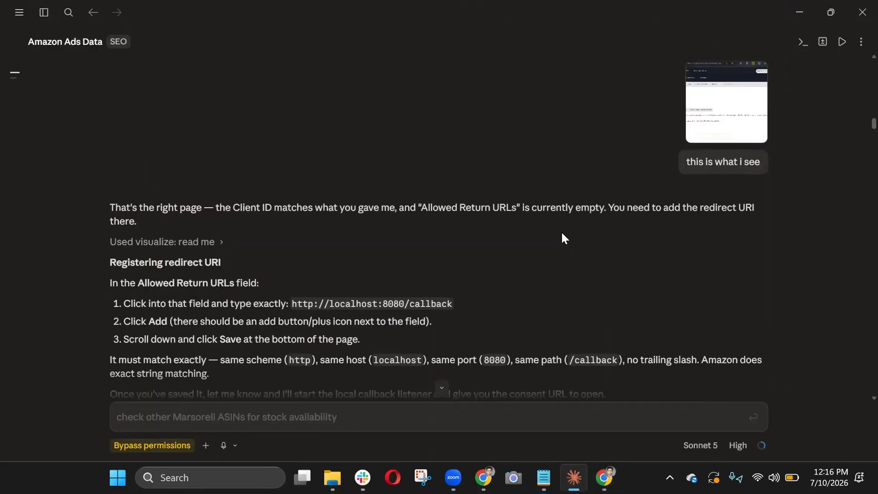
scroll(562, 234, down, 2)
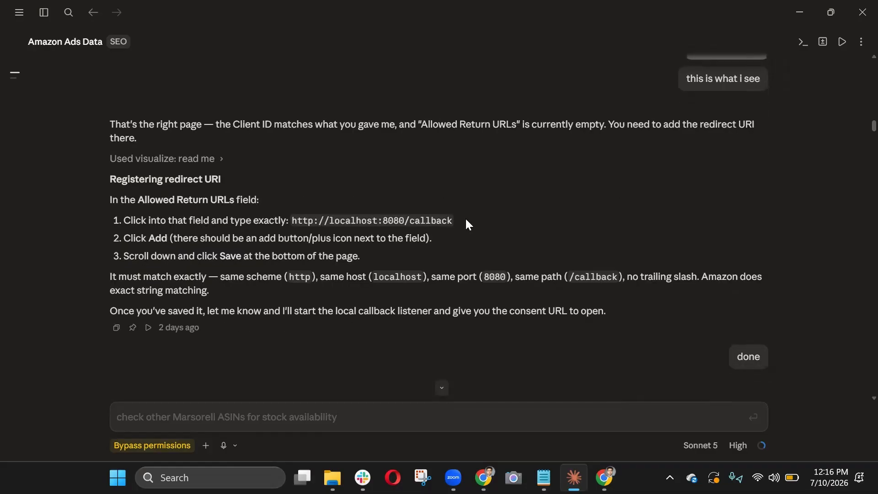
drag(465, 219, 289, 220)
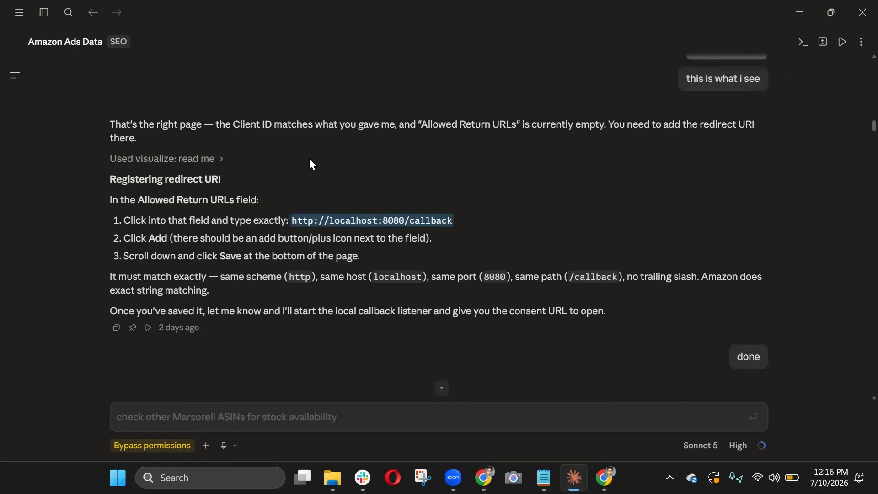
scroll(313, 165, down, 5)
scroll(385, 220, up, 4)
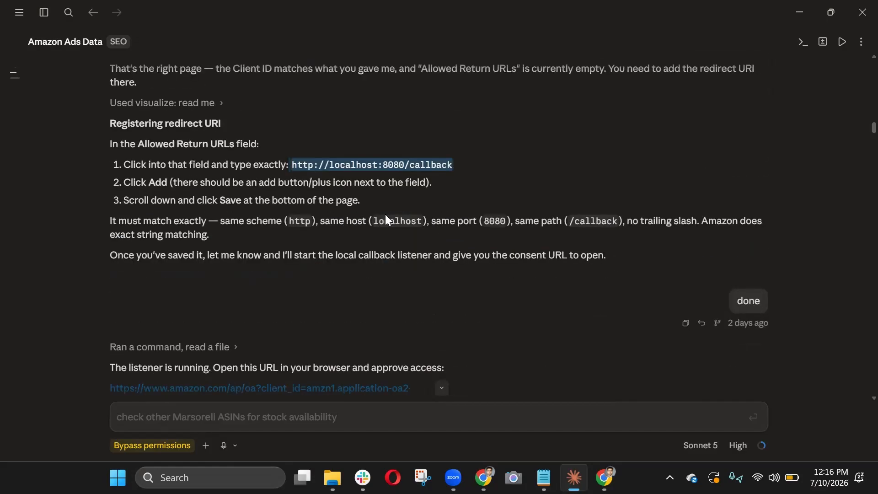
Check the Allowed Return URLs form in the browser and highlight "approve access:" in Claude's consent URL message
key(alt+Tab)
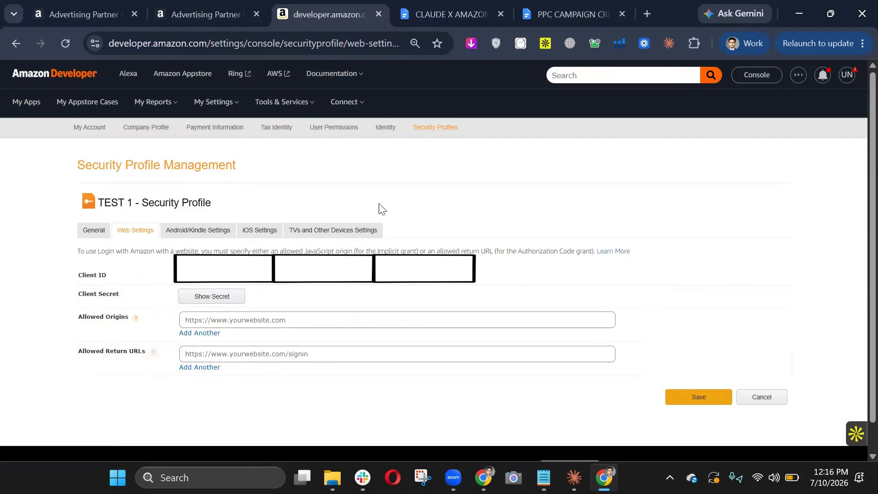
key(alt+Tab)
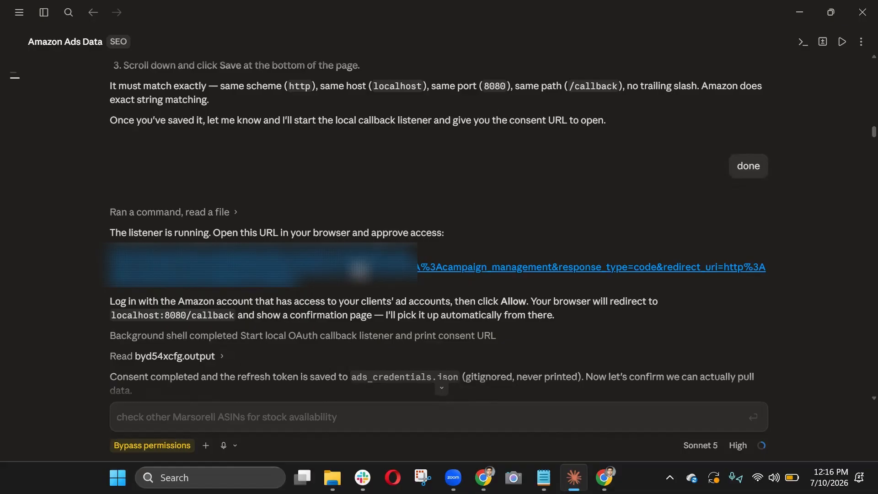
triple_click(370, 233)
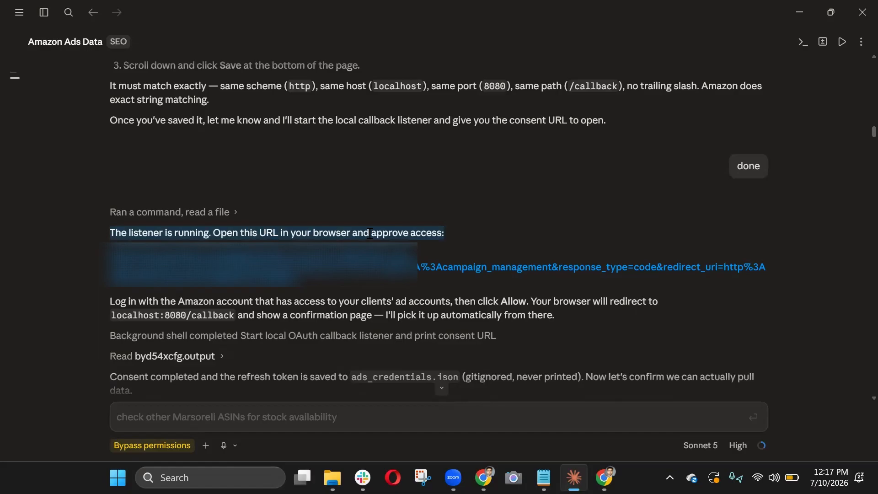
click(370, 233)
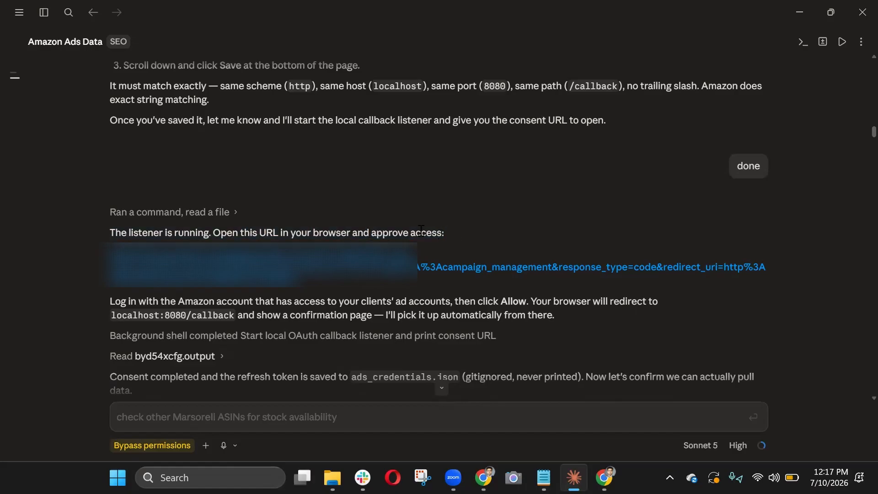
drag(444, 233, 373, 228)
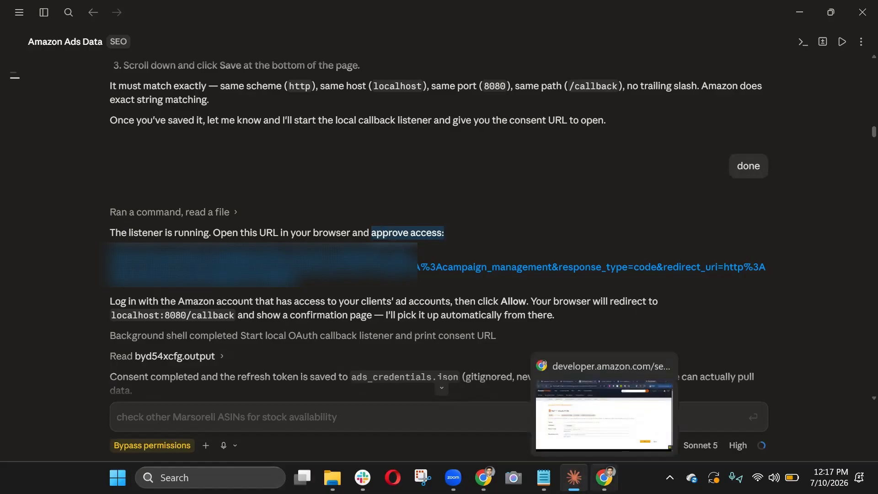
Return to the browser and search the computer for the Node.js app
click(604, 478)
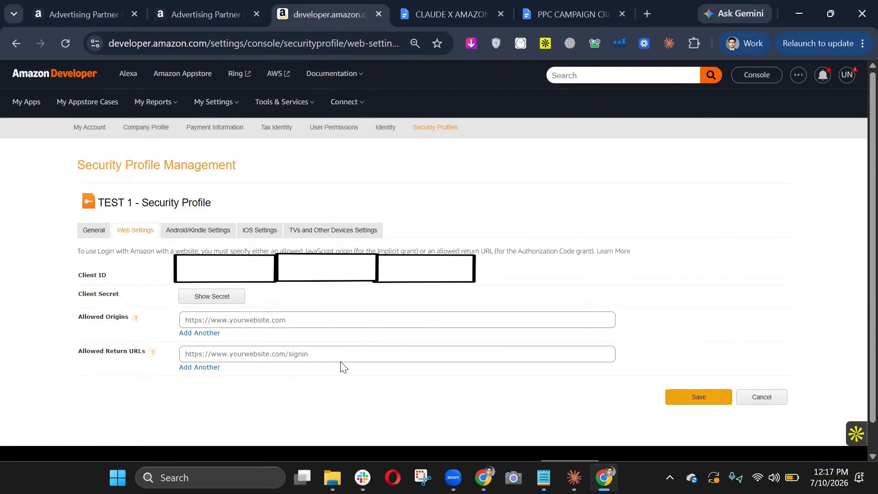
key(super)
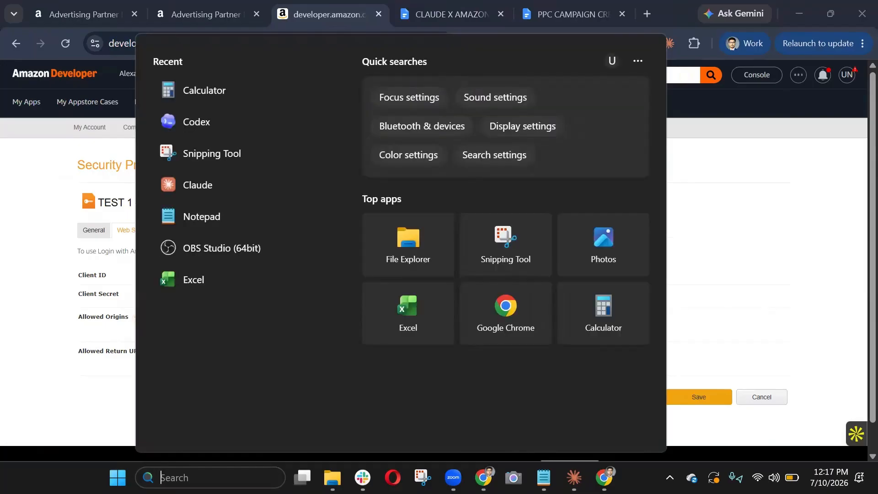
text(lo)
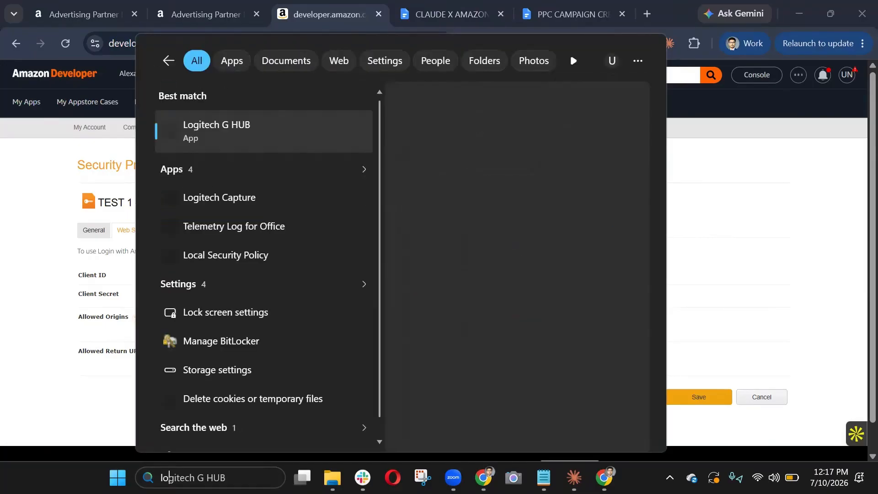
key(BackSpace)
key(BackSpace)
text(node)
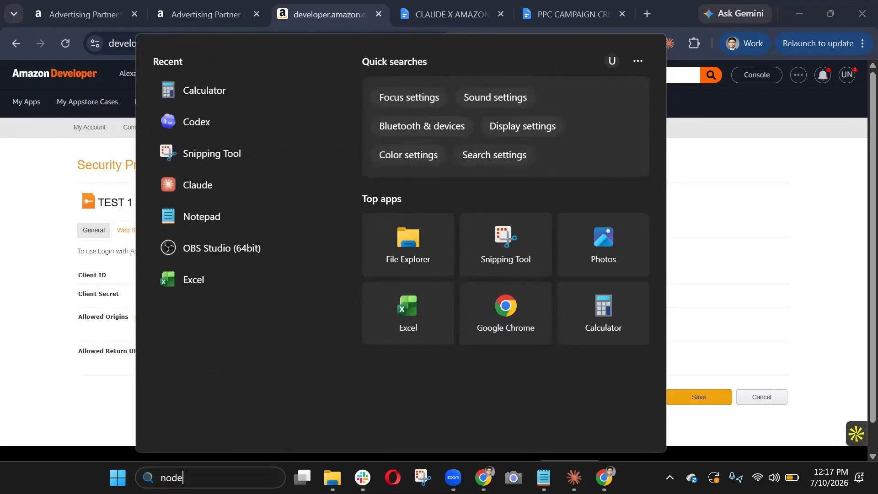
text(js.js)
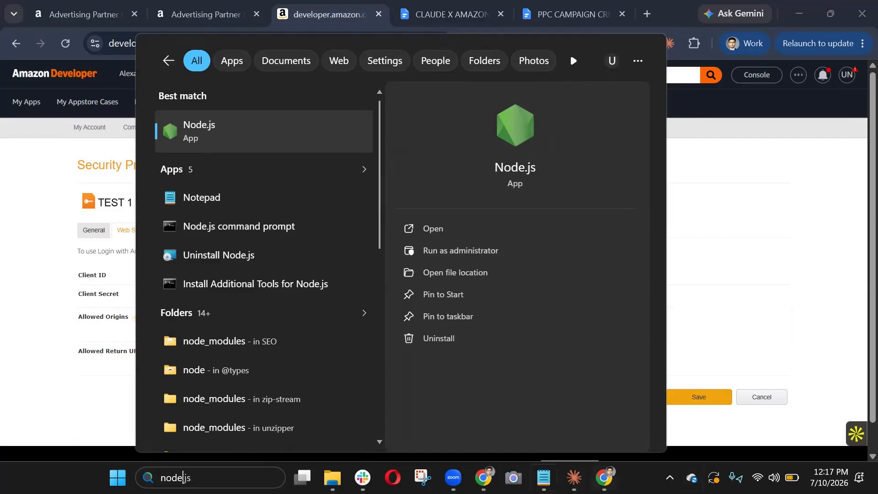
Switch to Claude and highlight the opening paragraph of the Sponsored Products campaign-building prompt in the Amazon Ads Data chat
mouse_move(574, 477)
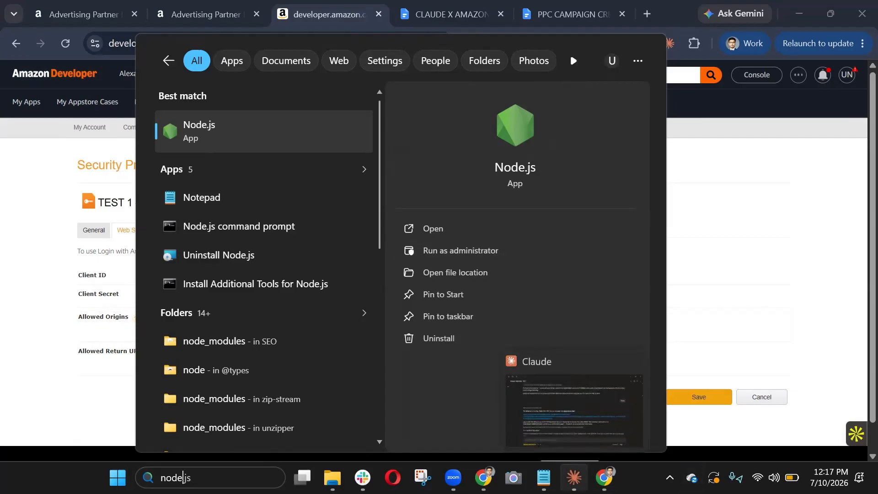
click(574, 478)
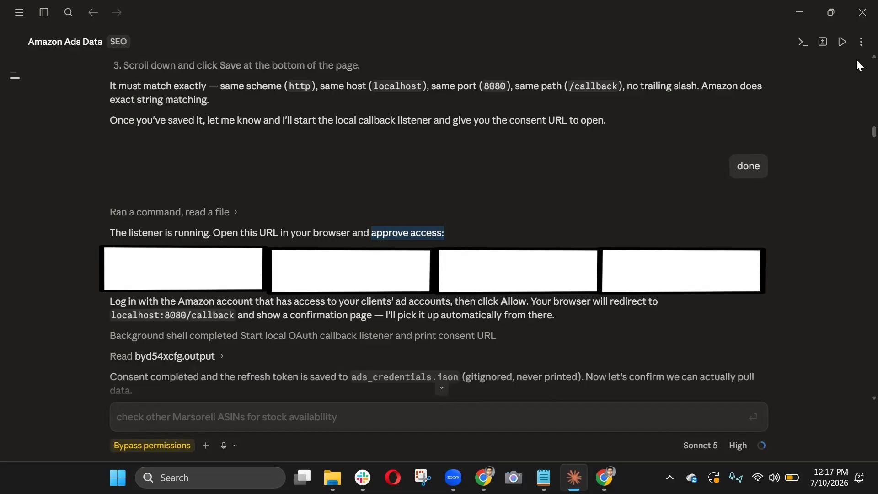
drag(857, 130, 857, 295)
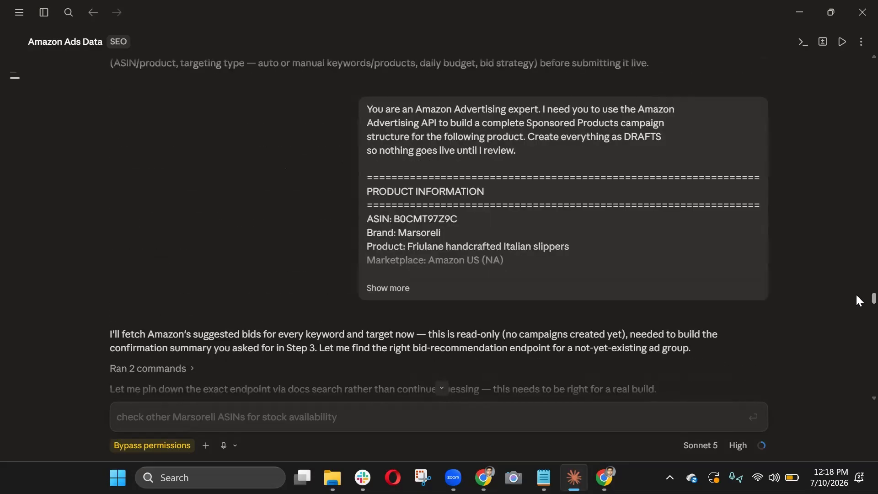
mouse_move(857, 295)
mouse_down()
mouse_move(857, 302)
mouse_move(857, 295)
mouse_up()
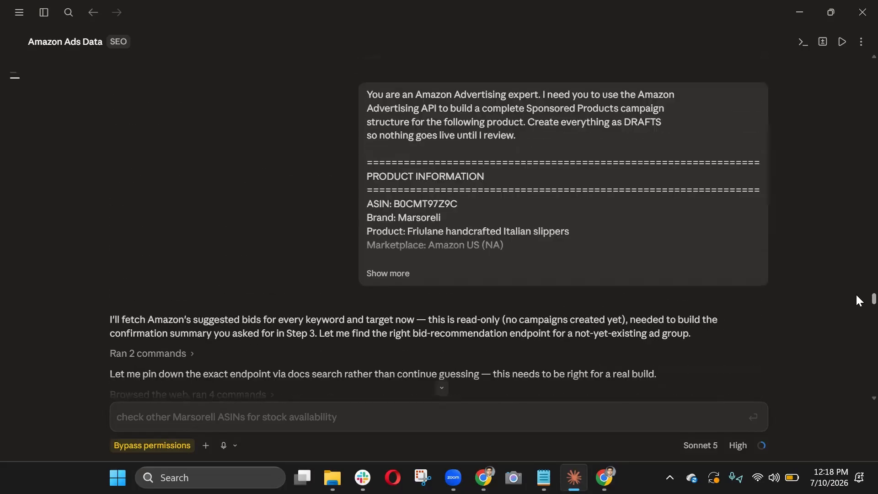
drag(368, 95, 517, 136)
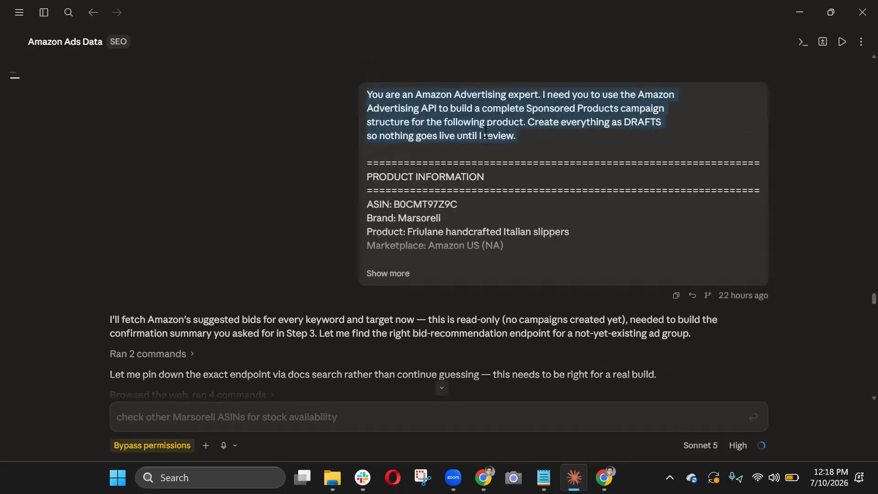
click(662, 183)
Review the proposed campaigns' keywords, suggested bids and budget check down to the CONFIRM reply
drag(856, 298, 857, 325)
scroll(856, 325, down, 10)
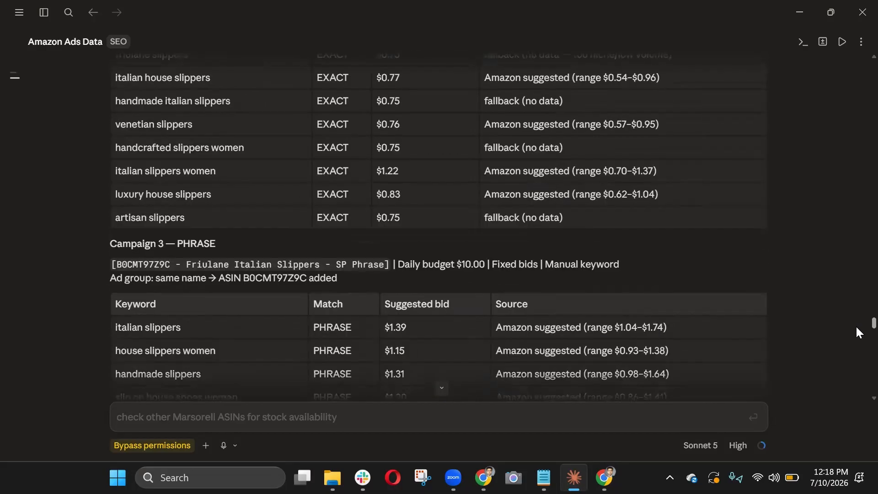
scroll(857, 329, down, 3)
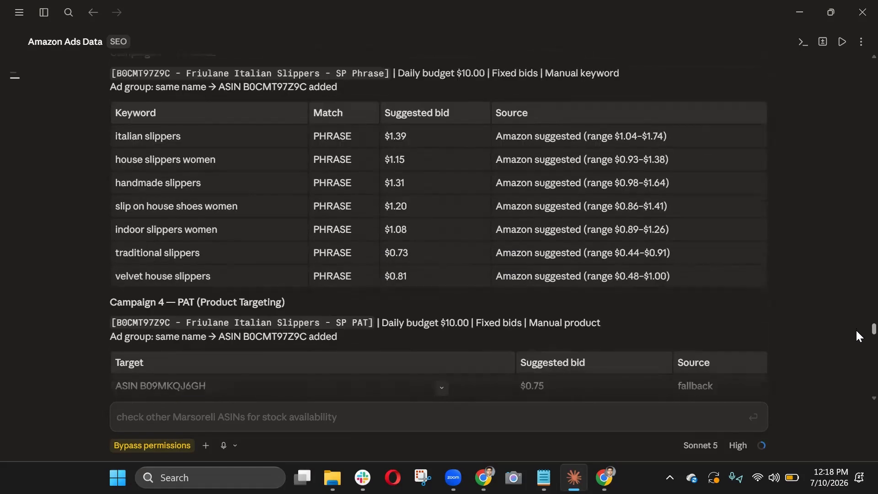
scroll(856, 331, up, 1)
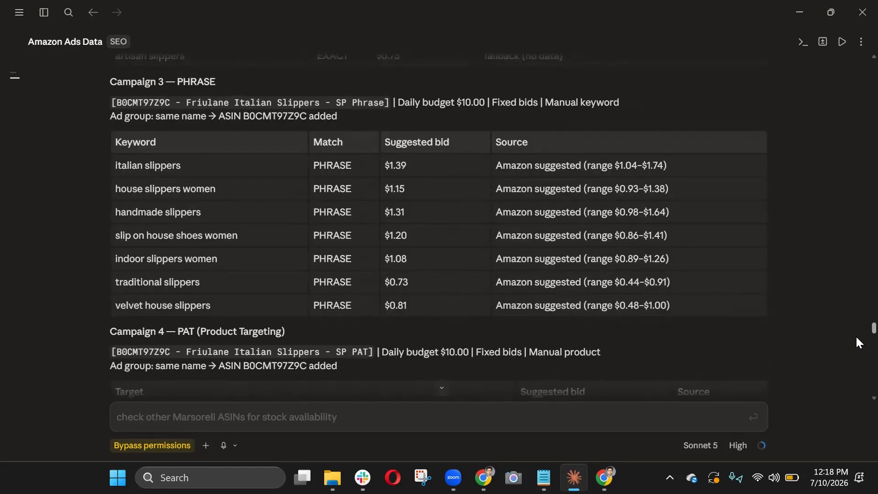
scroll(855, 335, down, 15)
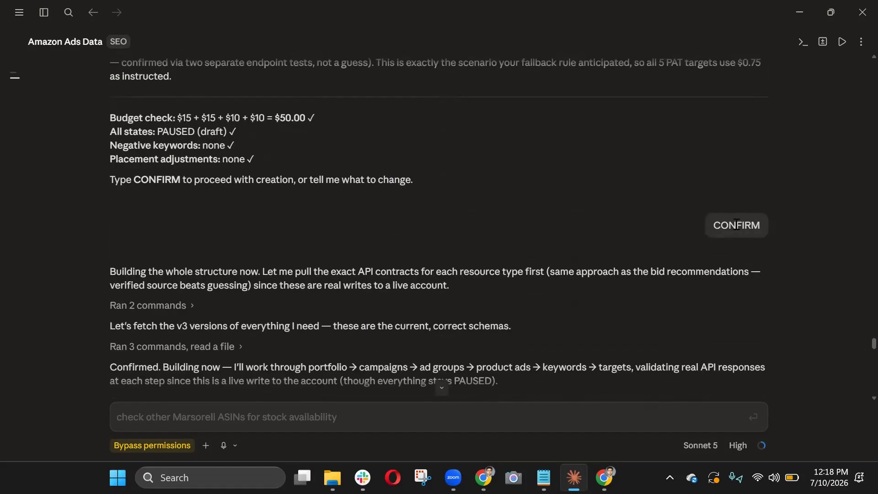
Highlight the CONFIRM reply and examine the build log and the Step 4 — Build Complete tables
scroll(574, 192, down, 15)
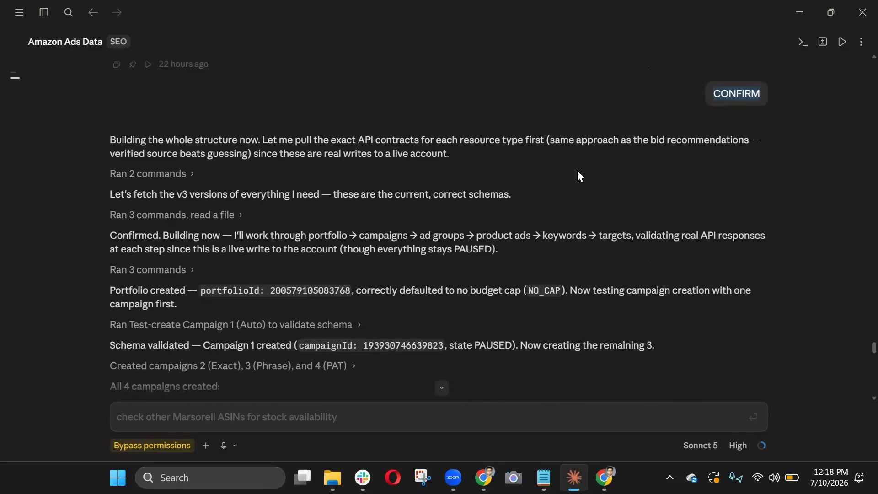
scroll(583, 149, down, 15)
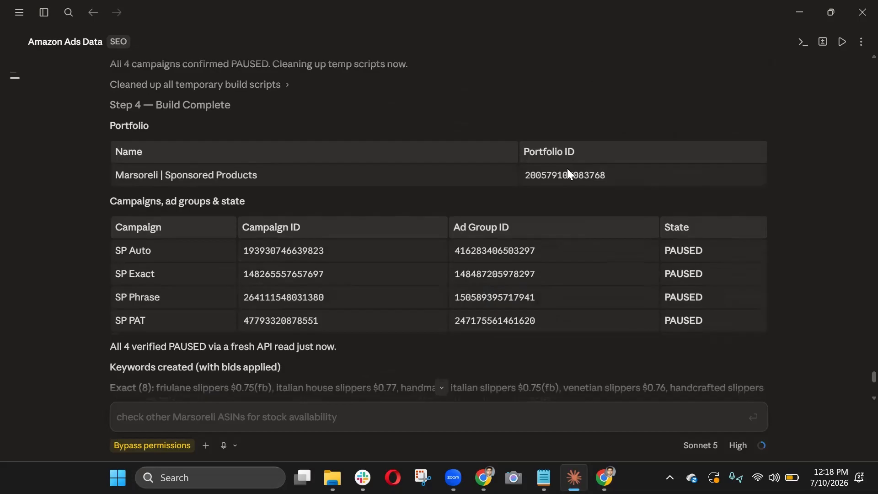
scroll(570, 161, down, 1)
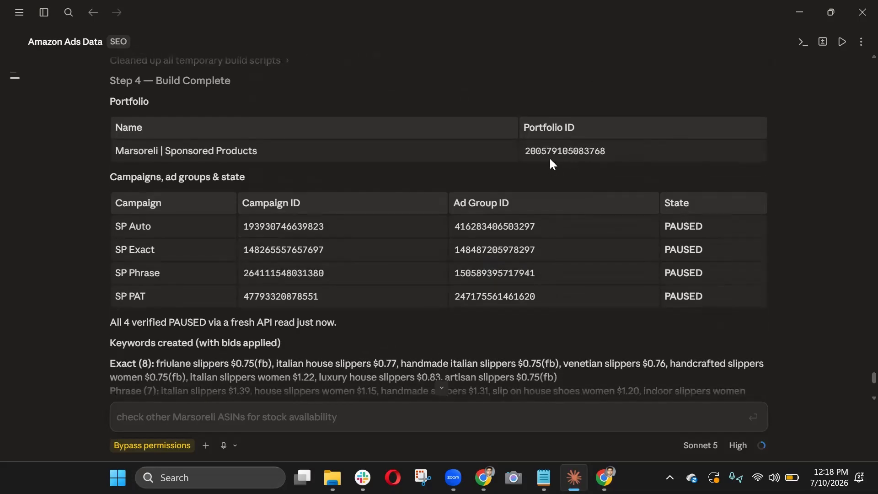
scroll(551, 160, down, 1)
scroll(550, 158, up, 1)
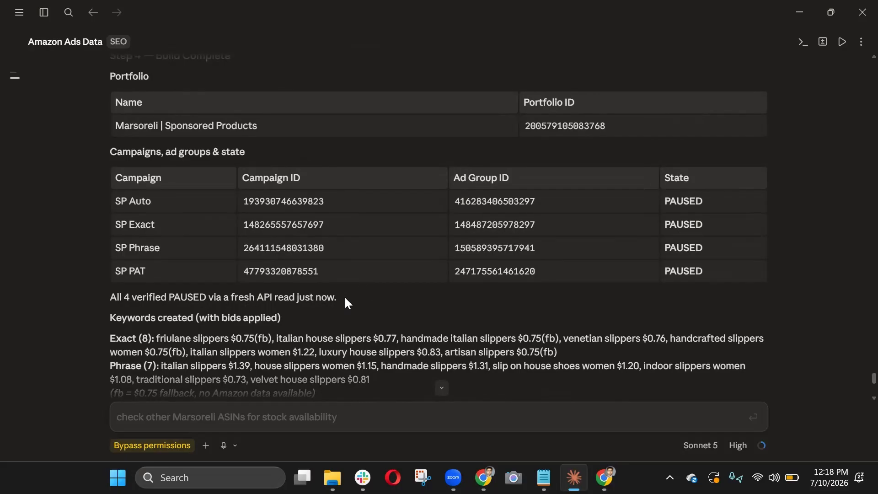
Highlight the "All 4 verified PAUSED via a fresh API read just now." line and its word PAUSED
drag(111, 317, 113, 296)
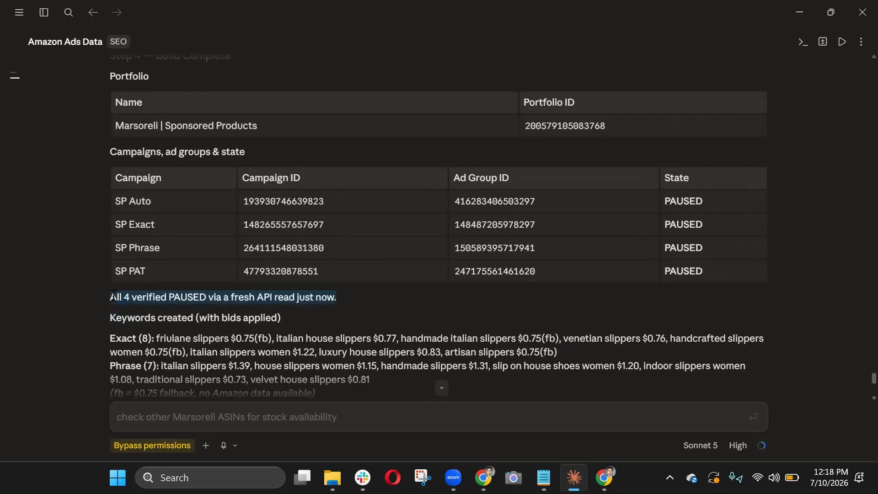
click(113, 295)
double_click(189, 297)
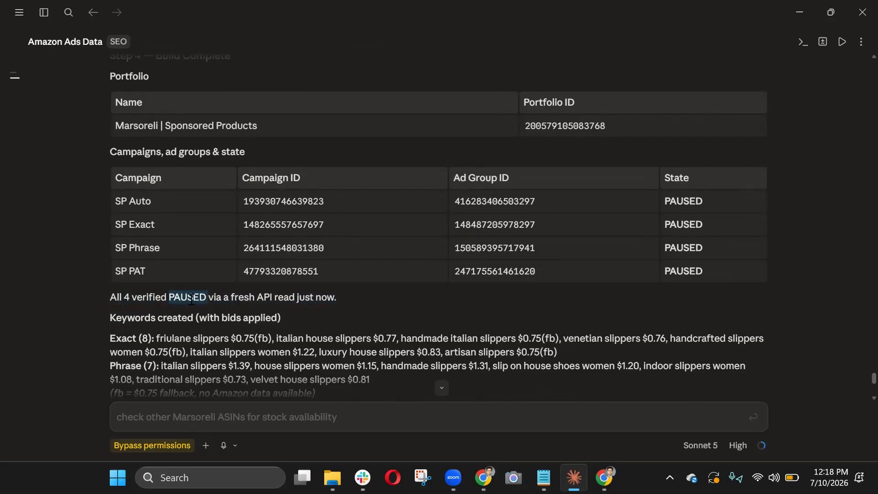
click(429, 295)
scroll(428, 295, up, 1)
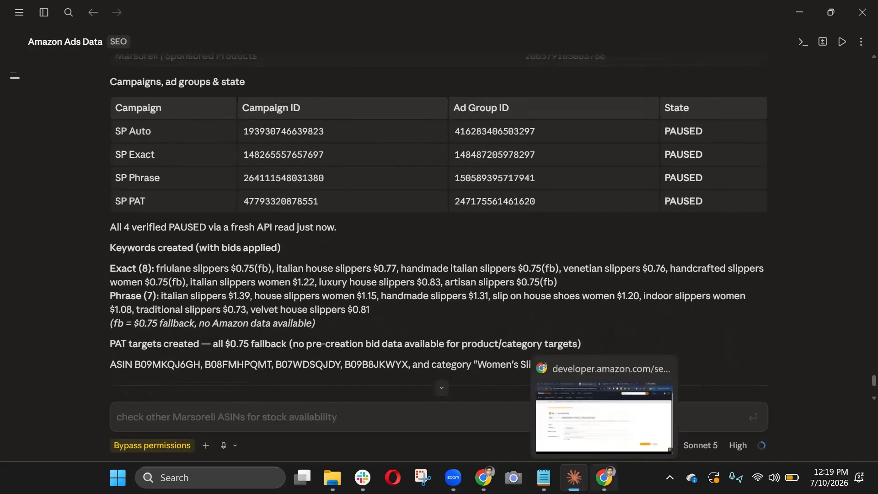
Switch to the PPC CAMPAIGN CREATION PROMPT document in Google Docs and skim it from the opening paragraph to CAMPAIGN 1 — AUTO
click(604, 409)
click(531, 13)
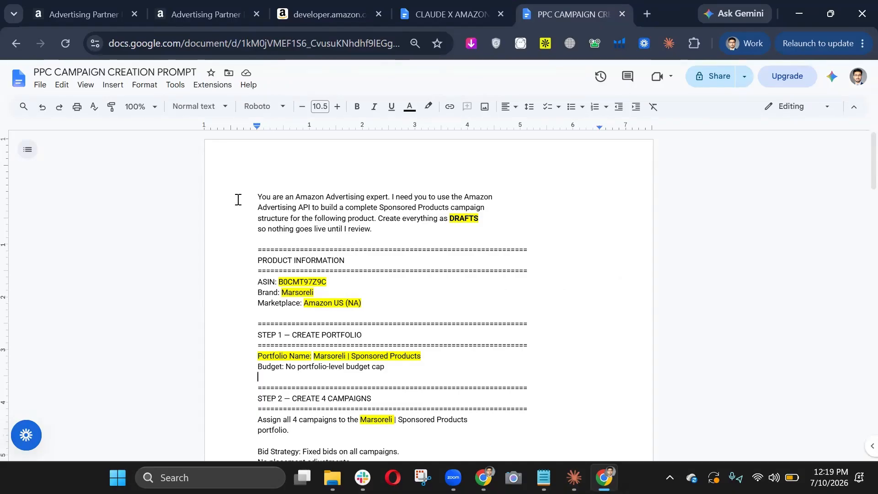
scroll(238, 199, down, 1)
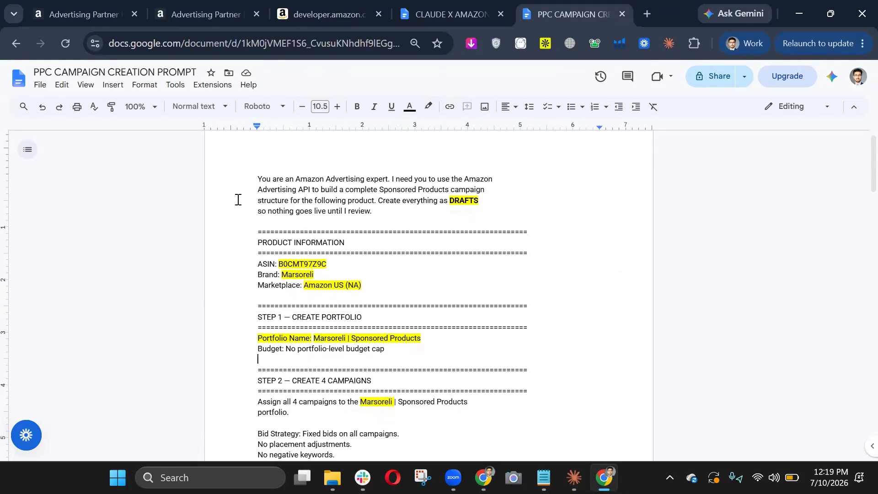
scroll(238, 192, down, 12)
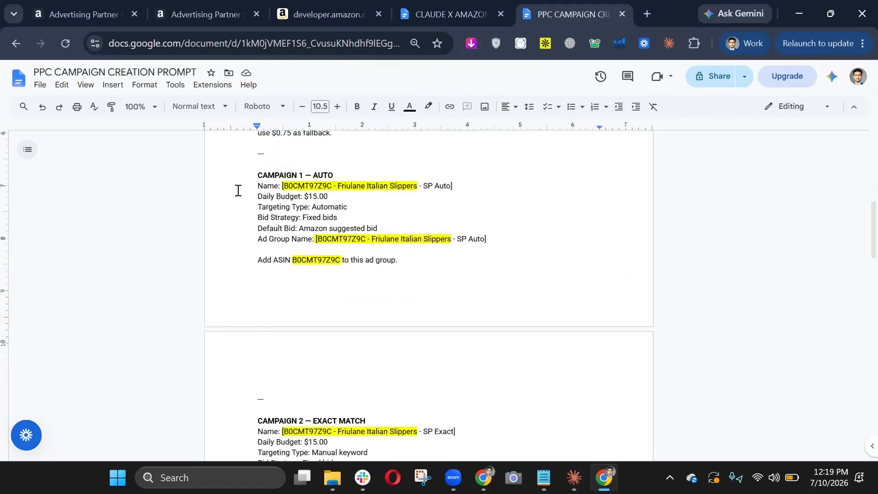
scroll(238, 188, up, 10)
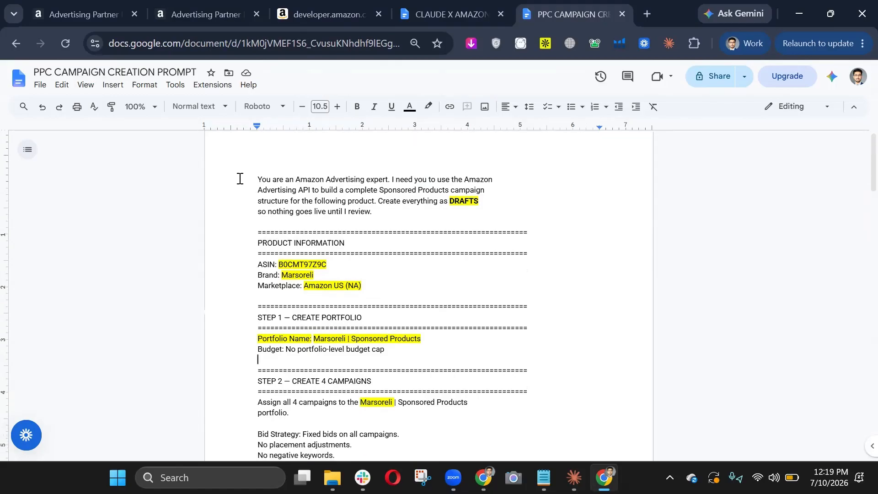
scroll(240, 170, down, 10)
scroll(240, 182, down, 1)
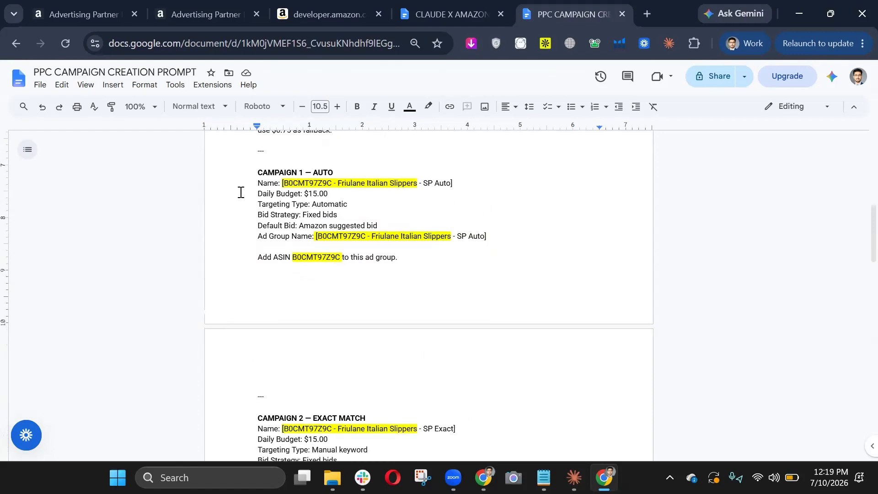
Review the CAMPAIGN 1 — AUTO, CAMPAIGN 2 — EXACT MATCH and CAMPAIGN 3 — PHRASE MATCH sections of the prompt
shift+click(423, 256)
key(BackSpace)
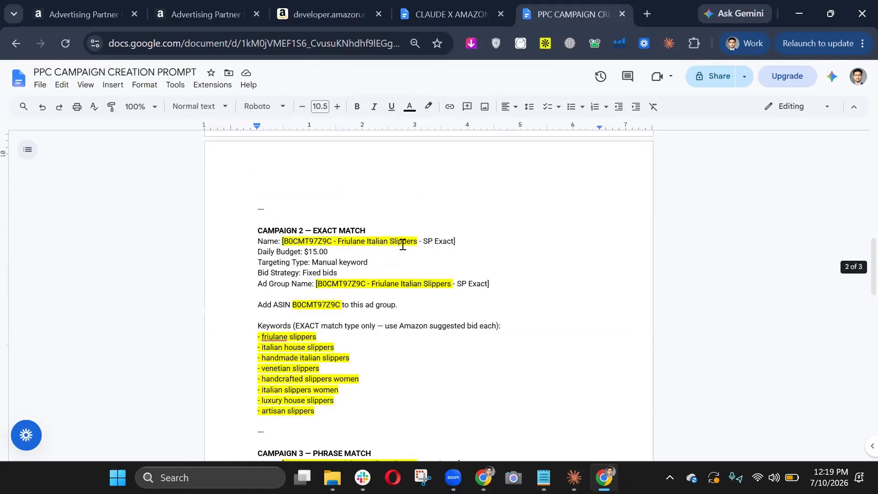
scroll(402, 244, down, 3)
scroll(409, 242, down, 4)
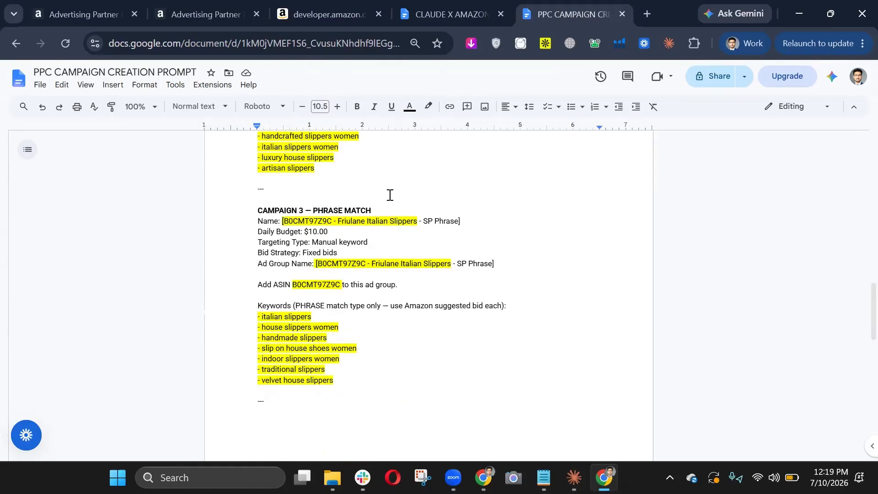
click(242, 210)
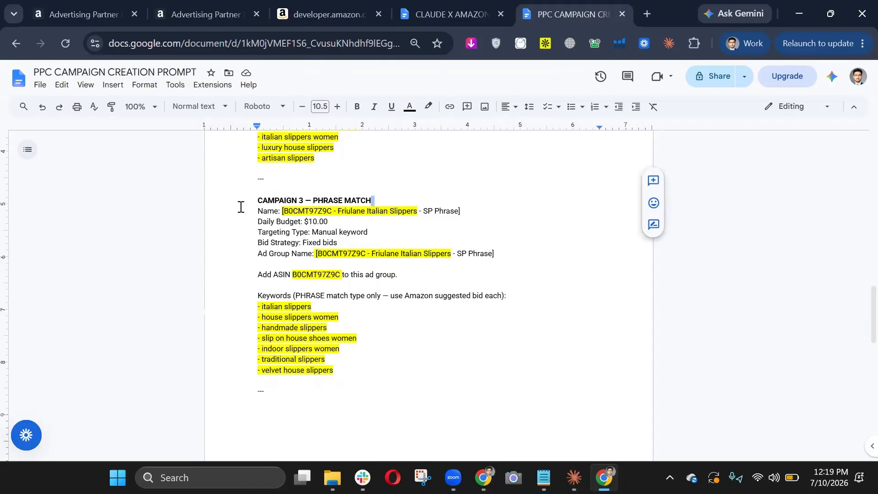
Examine the competitor ASIN targets in CAMPAIGN 4 — PAT and the STEP 3 and STEP 4 instructions at the document's end
scroll(241, 197, down, 5)
scroll(247, 206, down, 2)
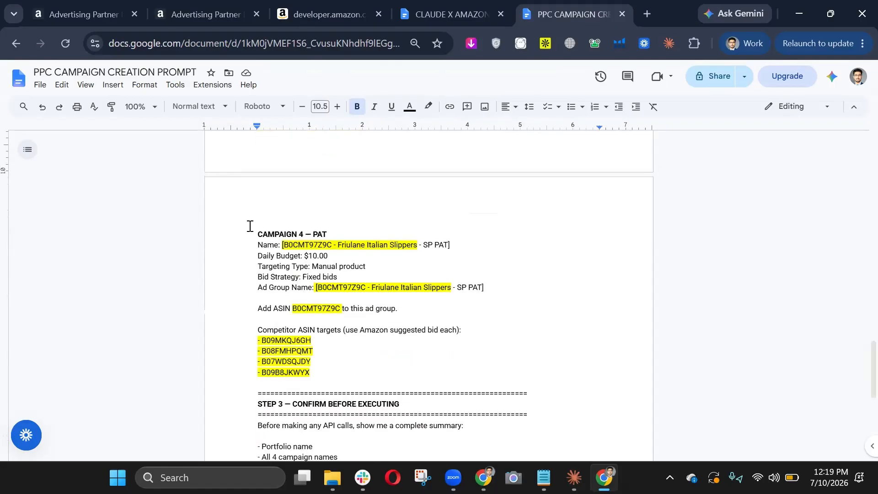
scroll(251, 192, down, 1)
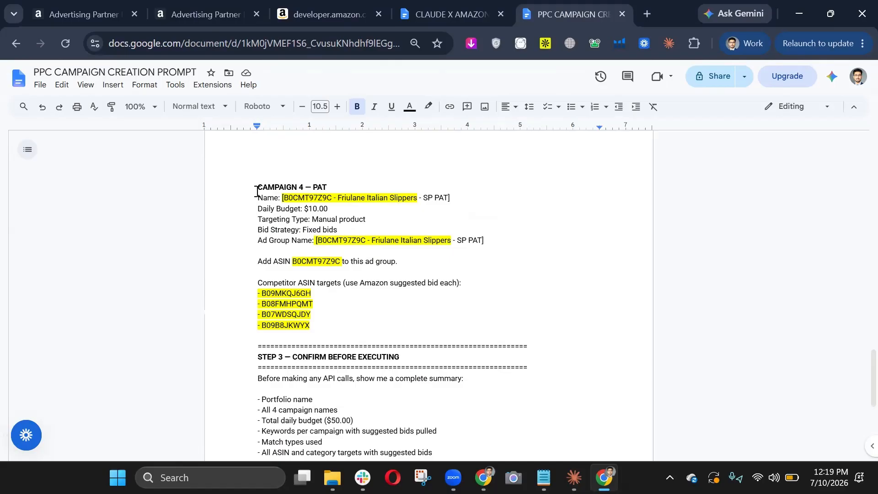
scroll(333, 295, down, 1)
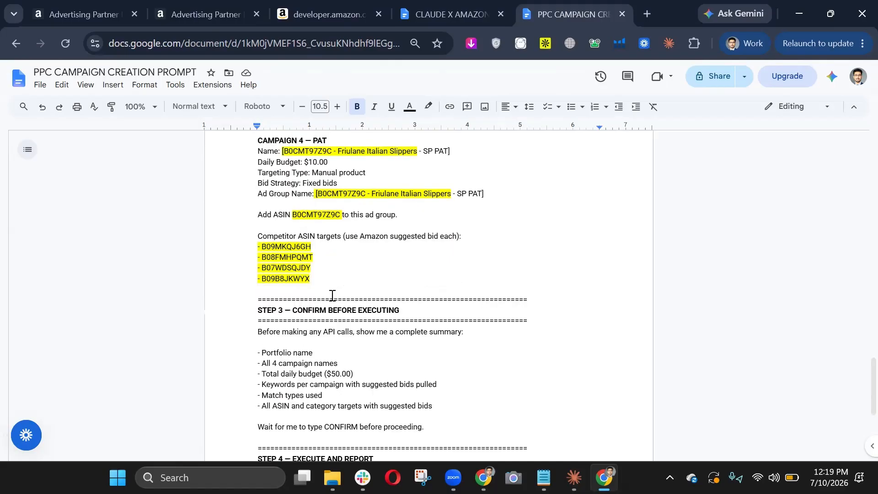
triple_click(247, 245)
scroll(249, 235, down, 4)
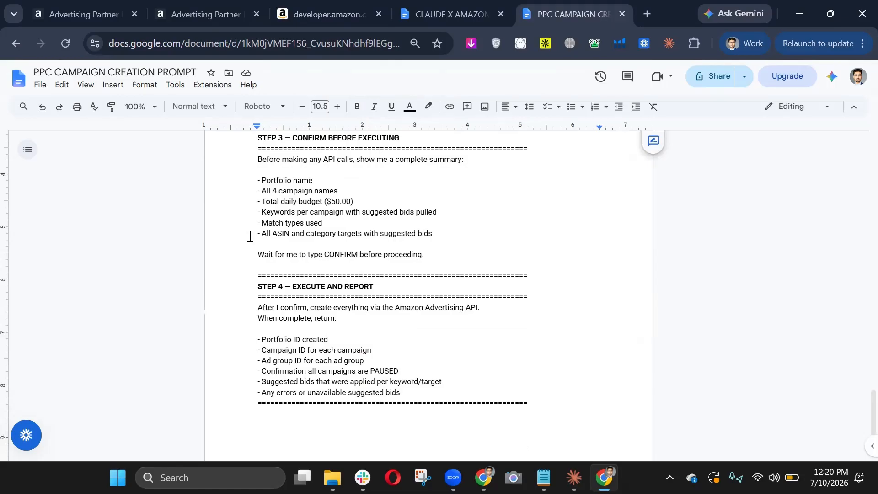
scroll(250, 236, up, 1)
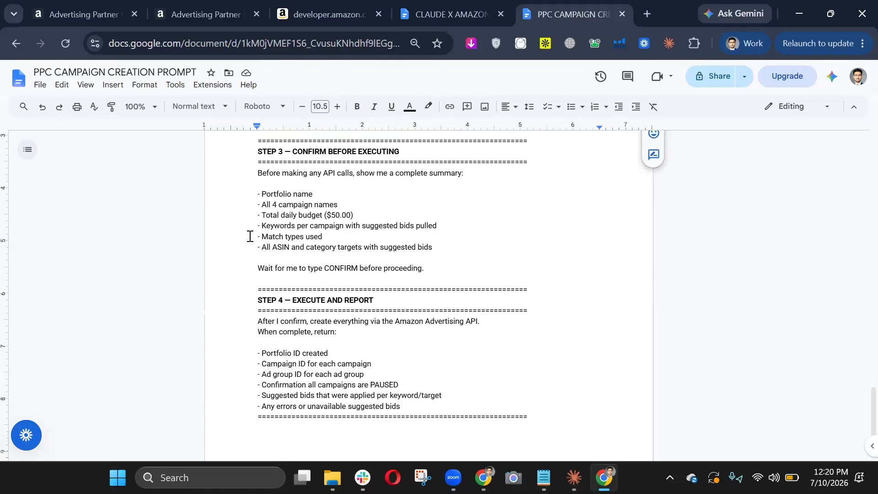
Highlight the phrase-match keyword list in CAMPAIGN 3, from "velvet house slippers" up to "italian slippers", and clear the selection
scroll(249, 236, up, 1)
scroll(249, 236, up, 10)
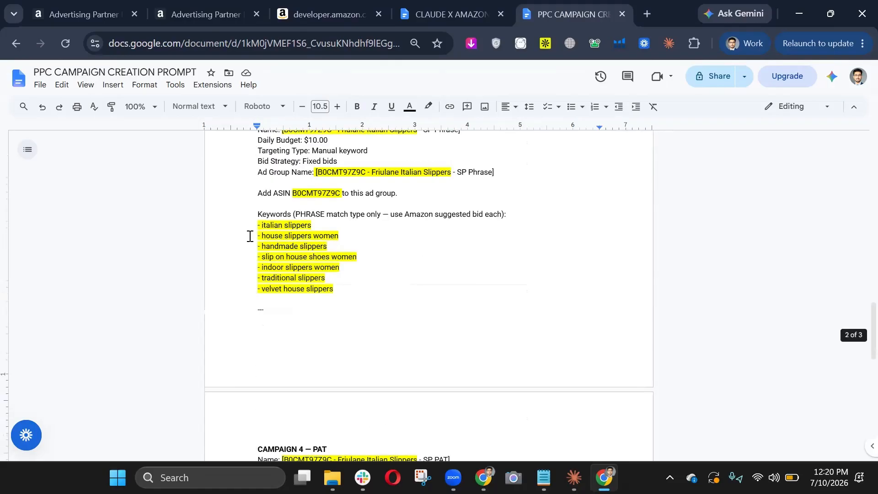
scroll(249, 236, up, 1)
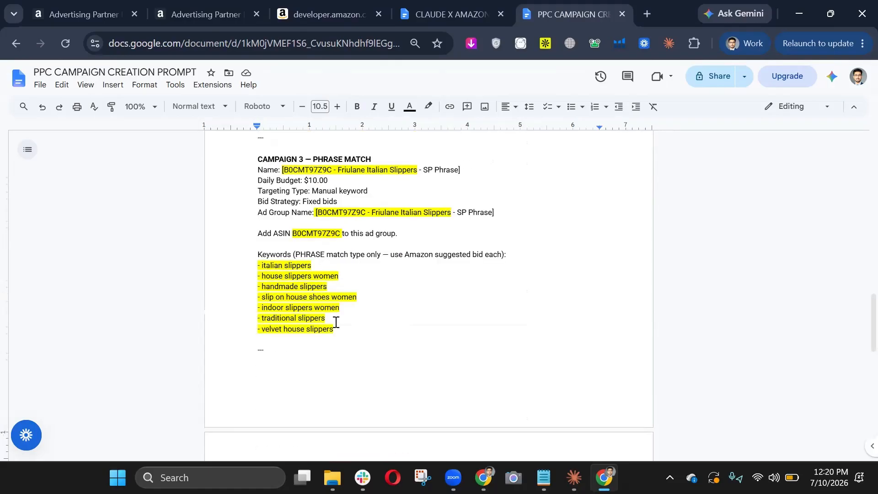
shift+click(247, 267)
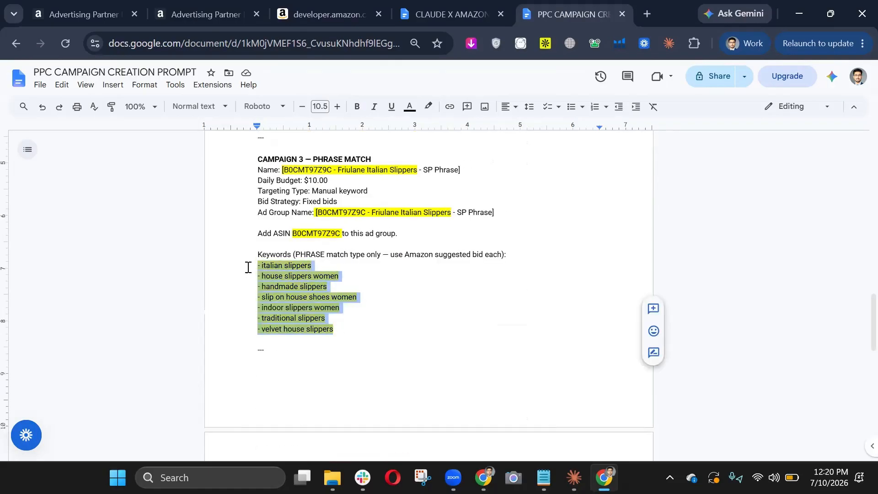
click(461, 242)
Highlight the ASIN in CAMPAIGN 1 — AUTO's "Add ASIN" line, the product name in its Name line, and that whole line
scroll(460, 241, up, 8)
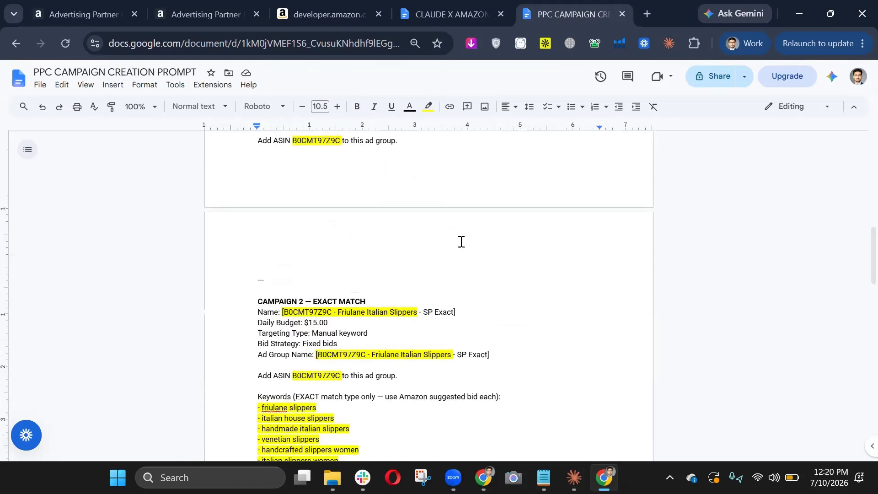
scroll(359, 283, up, 3)
double_click(320, 277)
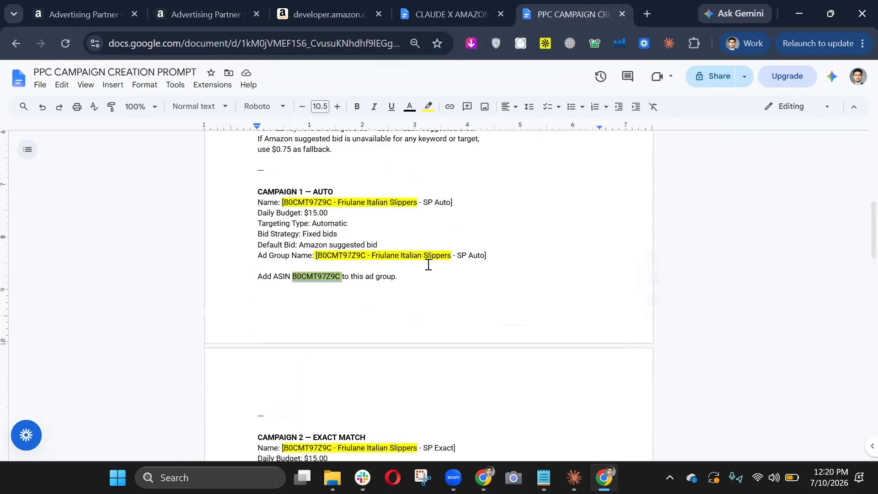
scroll(429, 265, up, 1)
scroll(429, 264, up, 1)
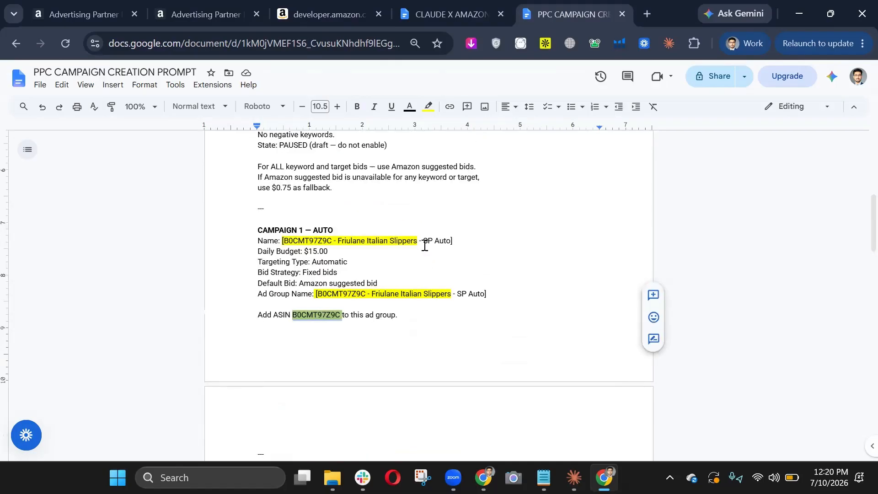
drag(417, 242, 339, 246)
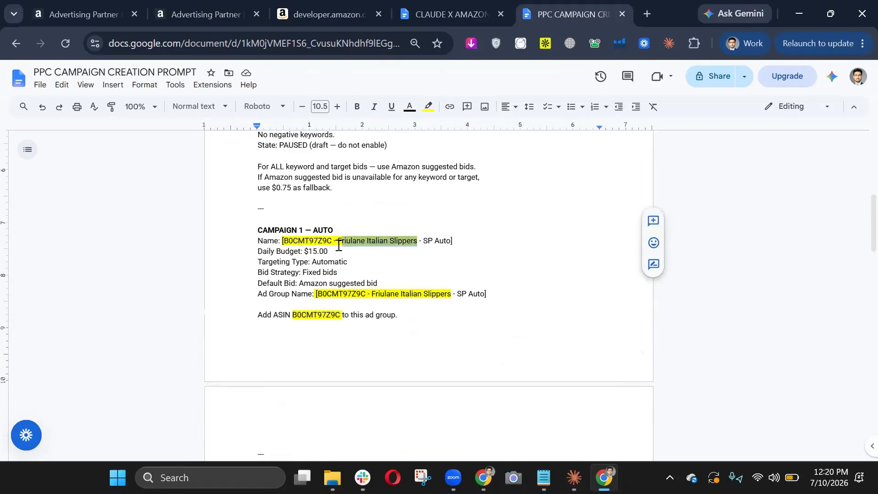
triple_click(259, 241)
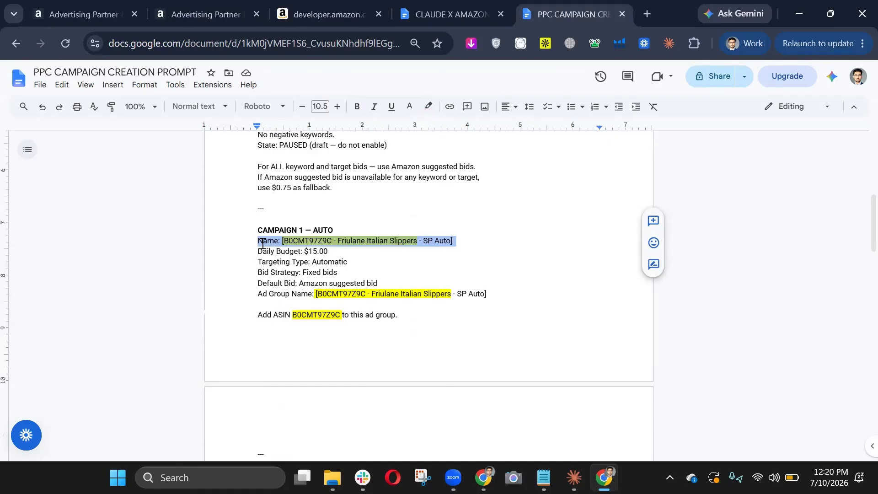
click(496, 237)
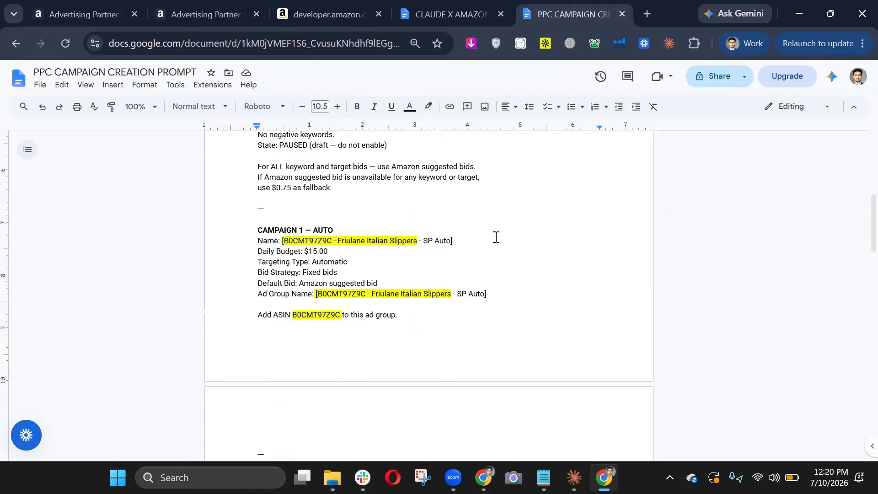
Highlight the individual parts of CAMPAIGN 1's Name line: the ASIN, the Friulane Italian Slippers product name and the SP Auto suffix
double_click(296, 241)
drag(342, 243, 422, 246)
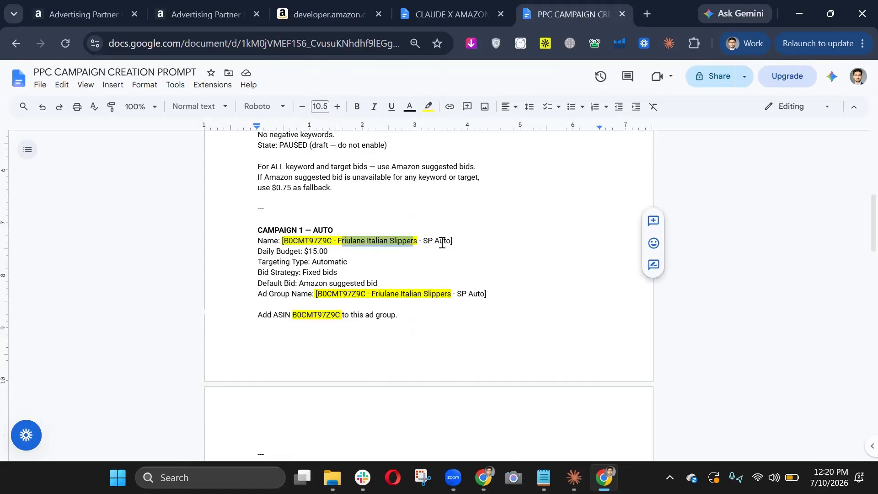
click(440, 241)
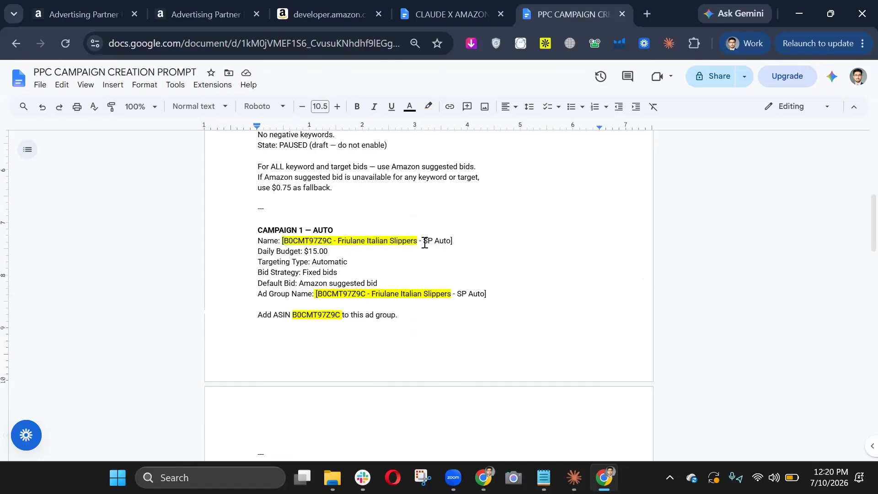
drag(422, 241, 453, 243)
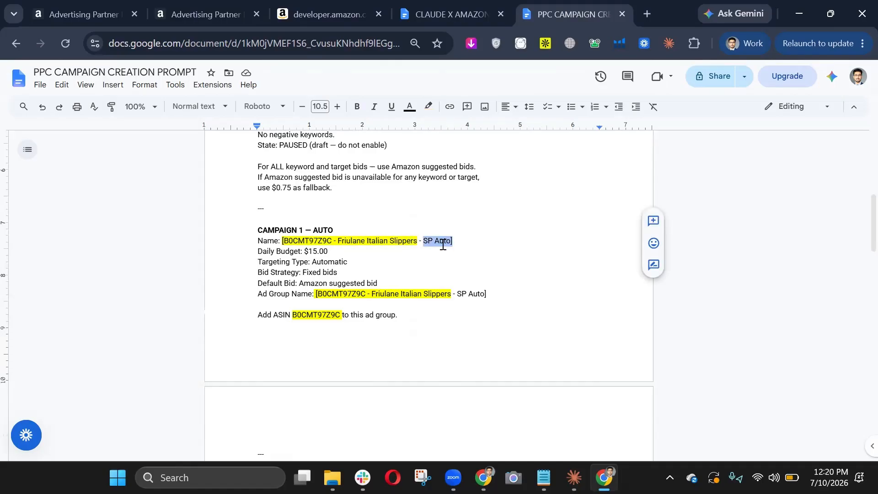
double_click(443, 242)
scroll(435, 233, down, 1)
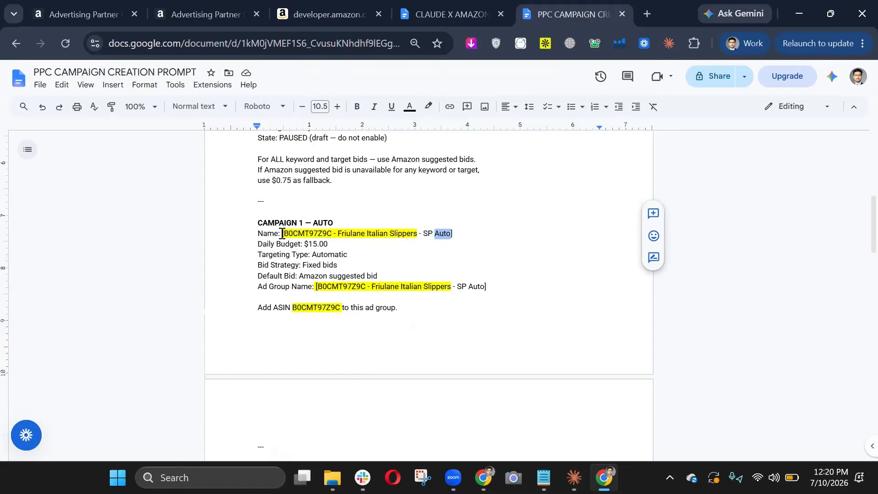
click(330, 236)
Return to the start of the prompt and highlight the word DRAFTS in the opening paragraph
key(ctrl+Home)
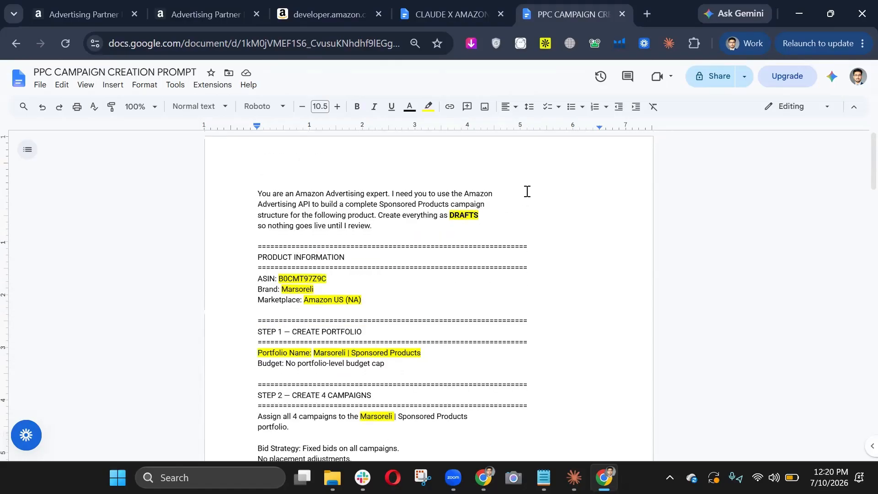
scroll(461, 178, down, 2)
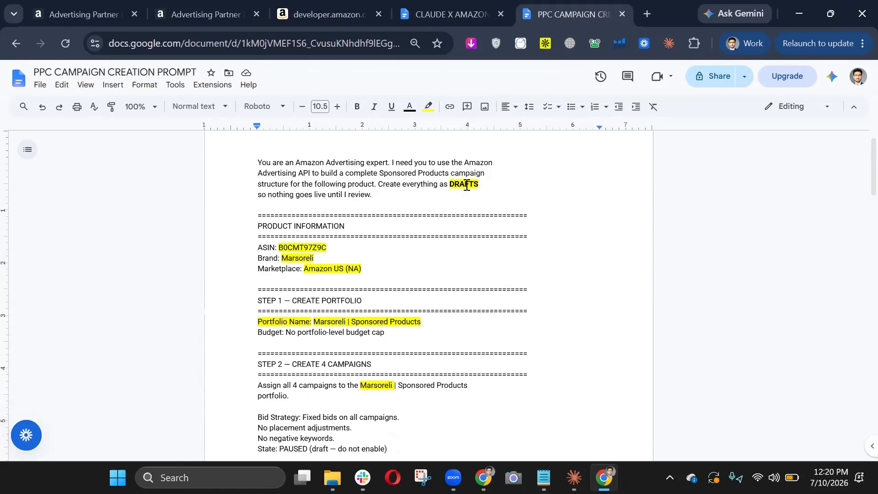
double_click(466, 186)
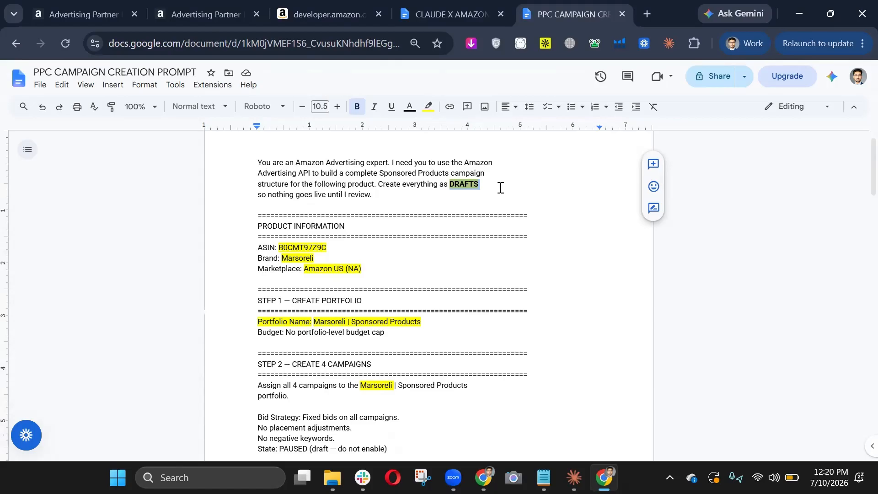
Highlight the ASIN, Brand and Marketplace values in turn under PRODUCT INFORMATION
scroll(501, 188, down, 1)
scroll(502, 184, down, 1)
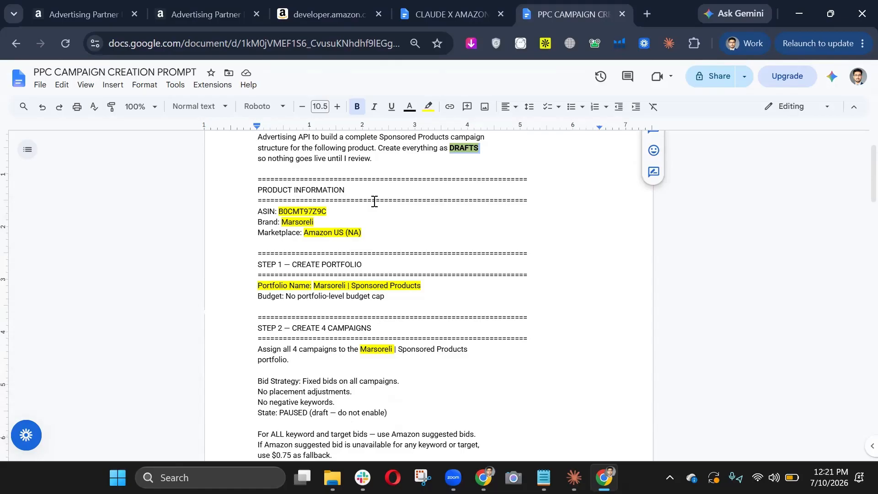
scroll(374, 201, down, 1)
double_click(305, 190)
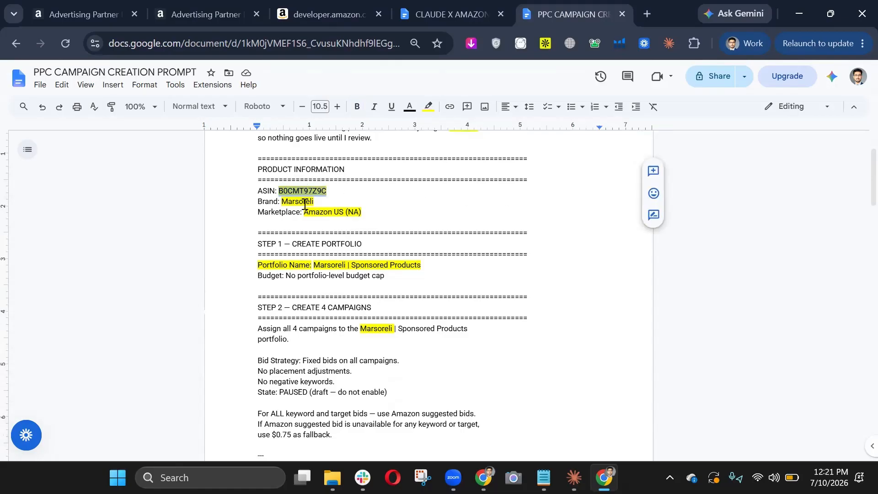
double_click(305, 202)
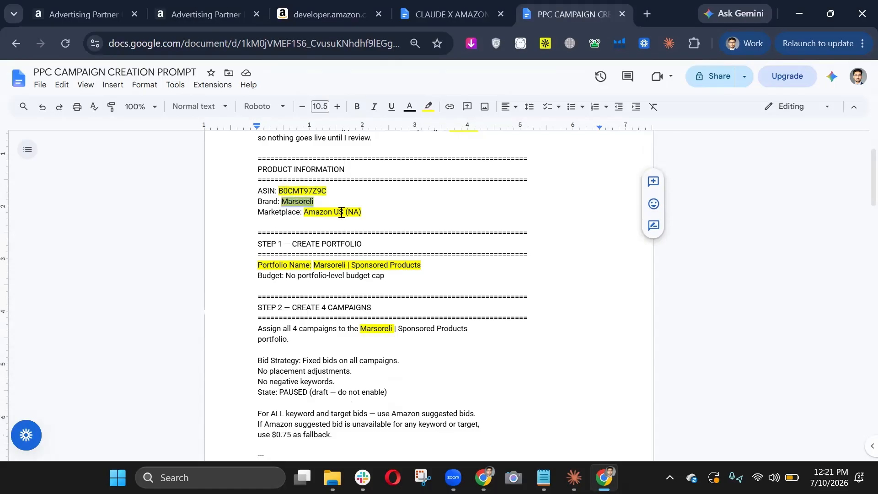
double_click(341, 212)
click(341, 212)
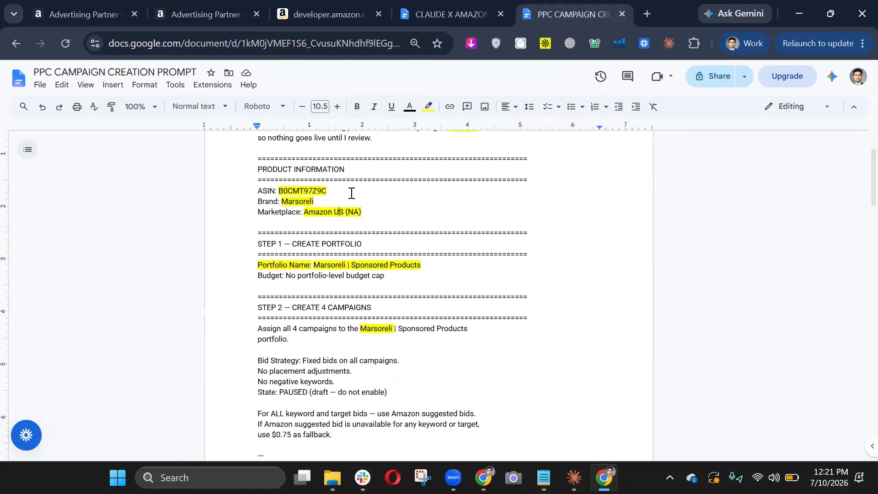
Highlight the portfolio name value under STEP 1 — CREATE PORTFOLIO and the brand Marsoreli in STEP 2's campaign assignment line
scroll(352, 192, down, 1)
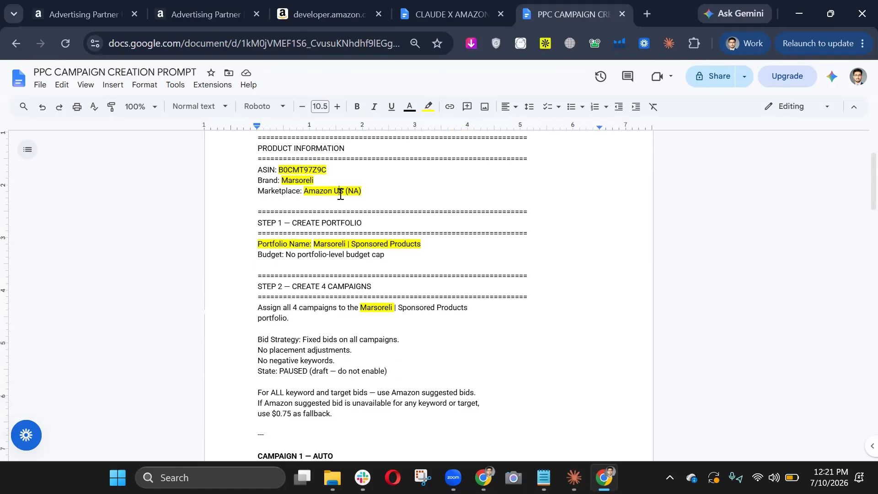
scroll(394, 177, down, 2)
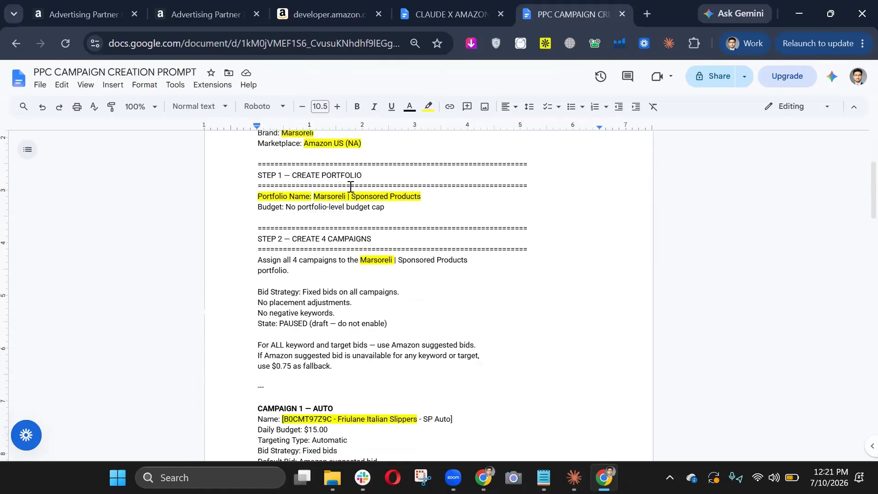
click(419, 196)
shift+click(320, 191)
shift+click(315, 195)
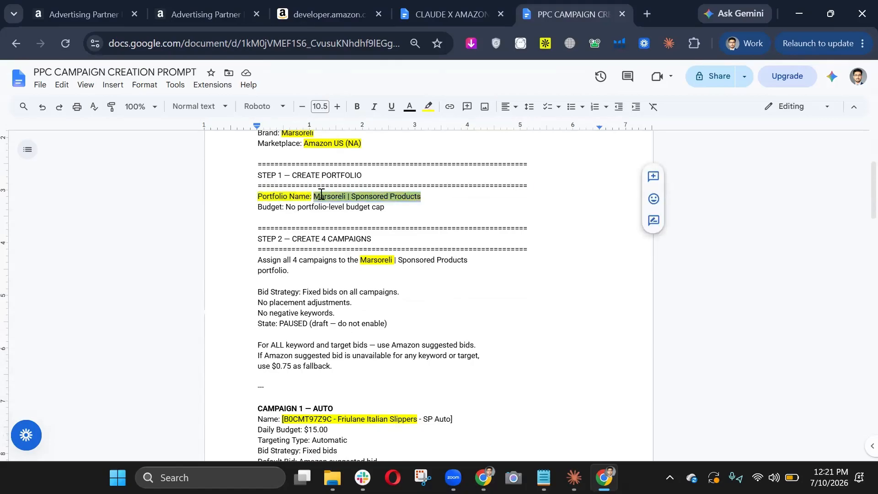
click(436, 194)
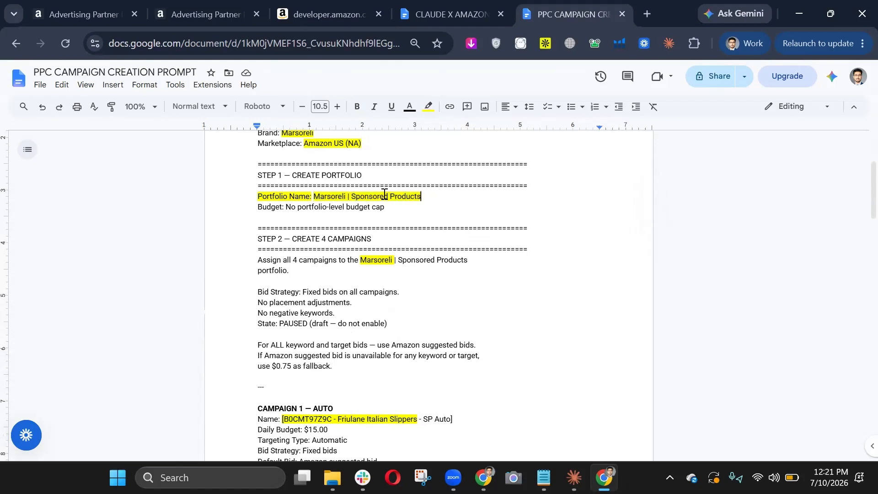
scroll(381, 201, down, 1)
double_click(366, 204)
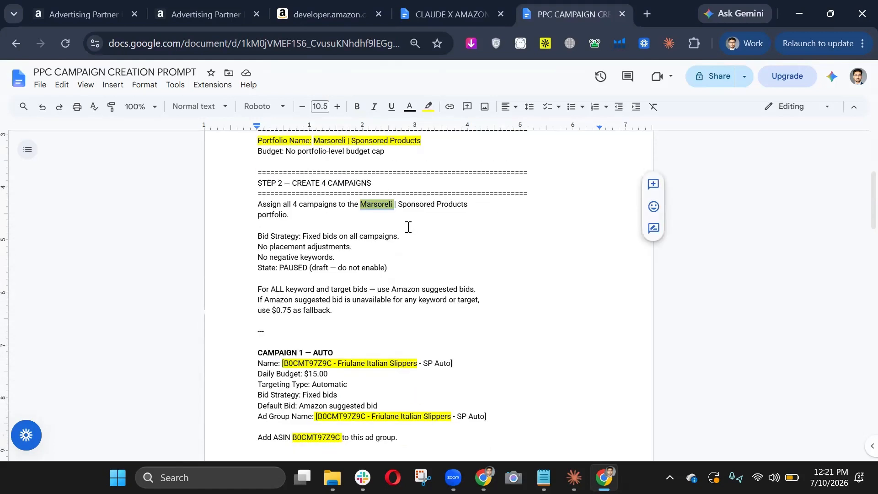
Highlight the ASIN and product name in CAMPAIGN 1 — AUTO's Name and Ad Group Name, the whole Name line, and the "Add ASIN" value
scroll(410, 217, down, 4)
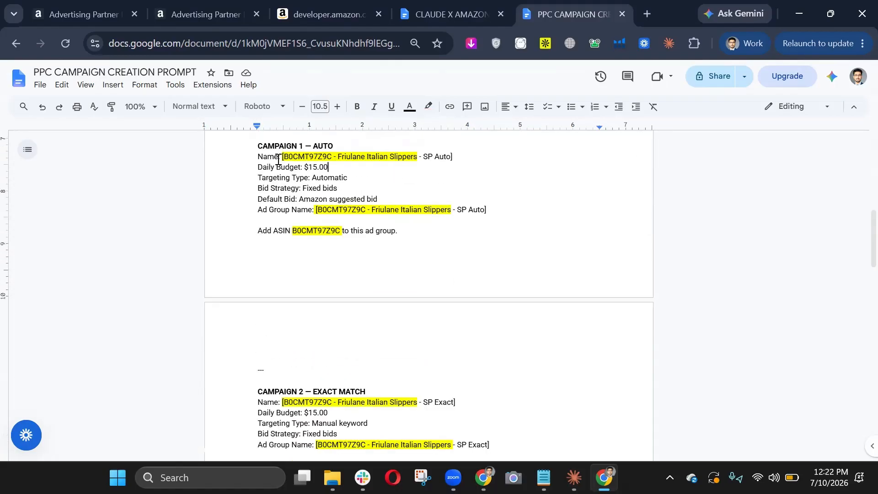
drag(283, 157, 420, 159)
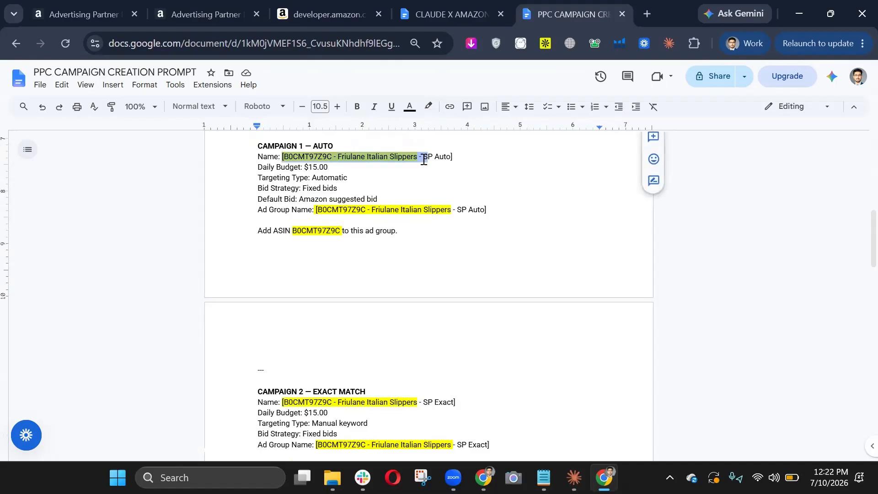
drag(317, 211, 444, 211)
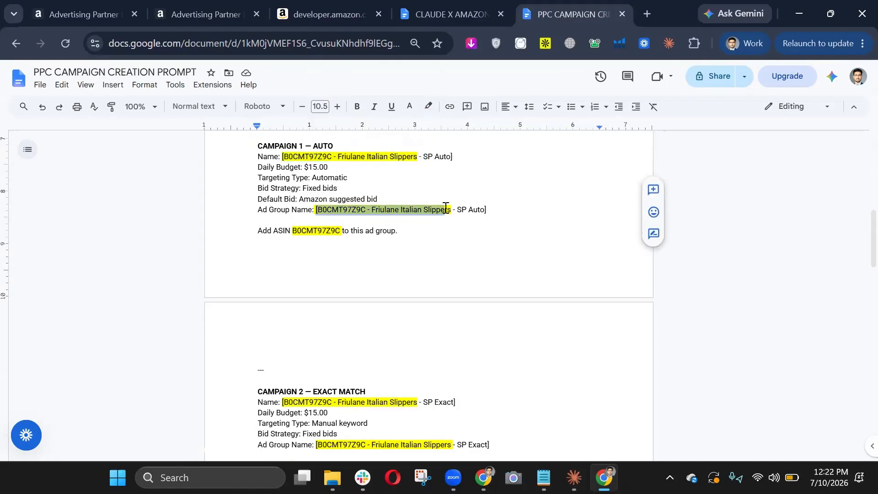
triple_click(362, 155)
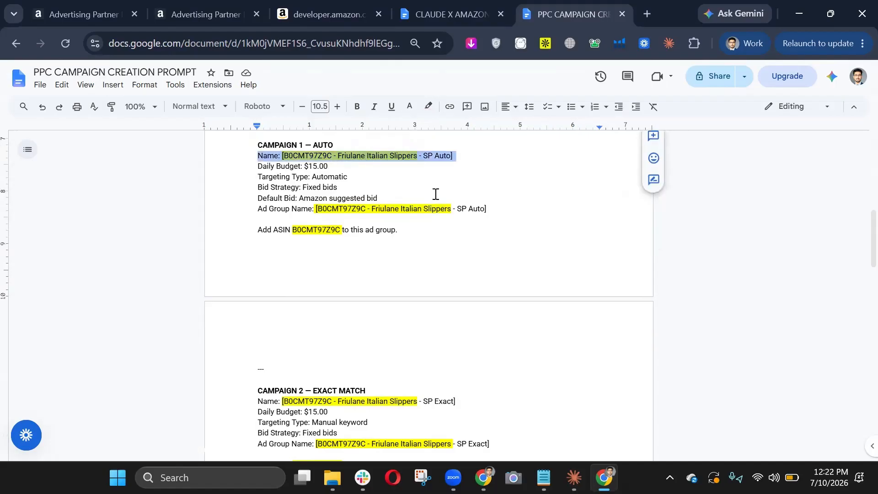
scroll(325, 180, down, 1)
double_click(325, 178)
Highlight the full exact-match keyword list under CAMPAIGN 2 — EXACT MATCH, from friulane slippers to artisan slippers
scroll(325, 174, down, 2)
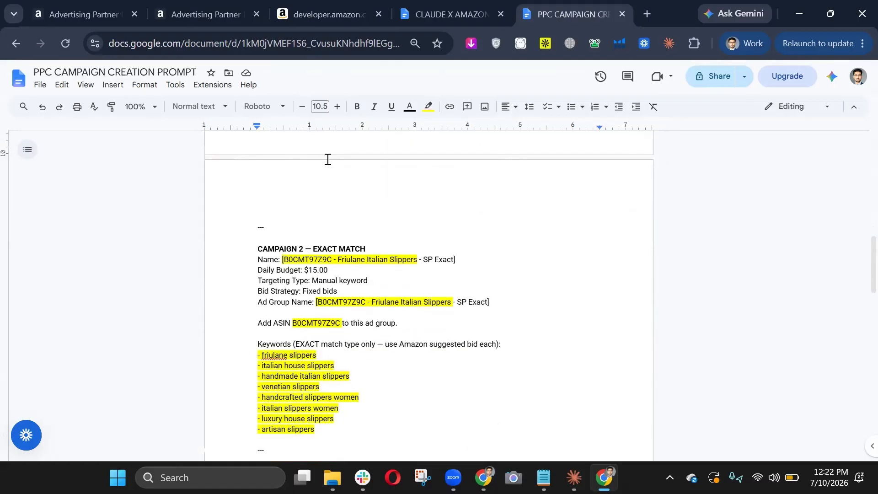
scroll(328, 157, down, 1)
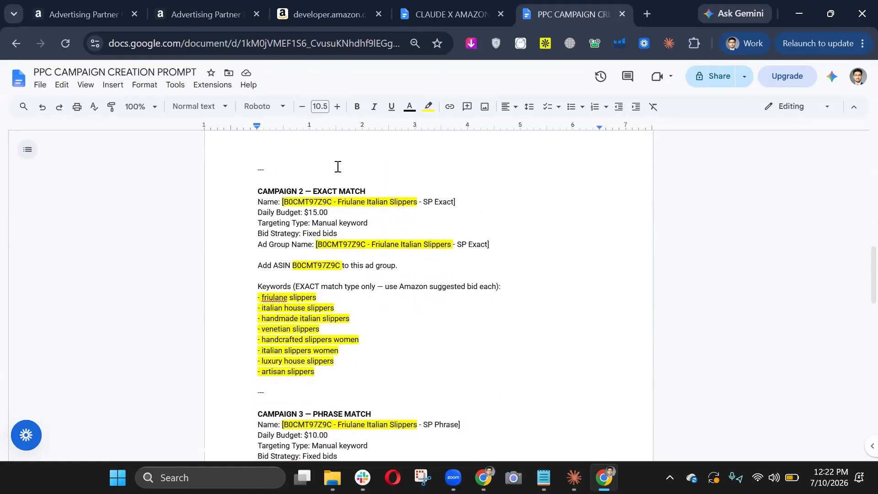
scroll(337, 167, down, 1)
scroll(338, 166, down, 1)
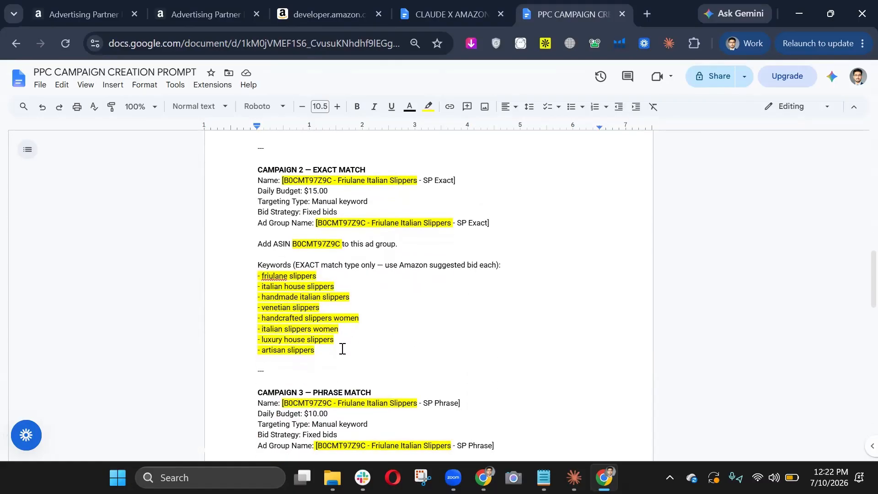
drag(338, 349, 255, 280)
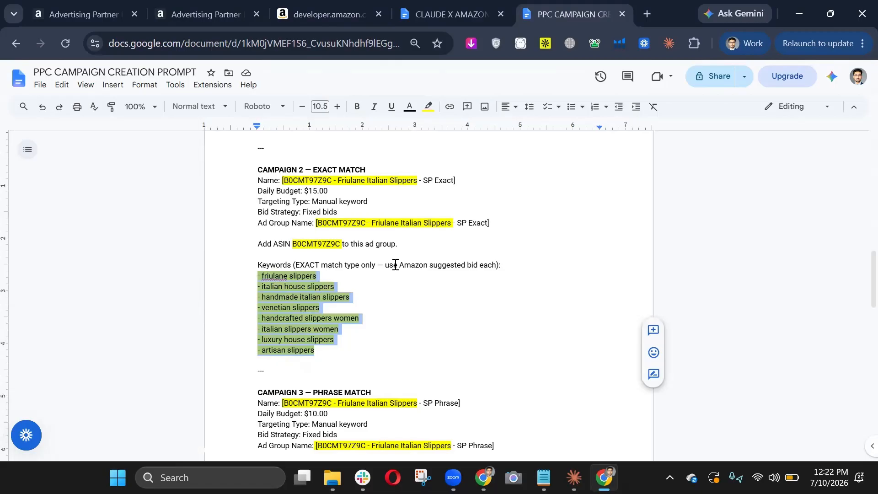
Go past CAMPAIGN 3 — PHRASE MATCH and highlight all the competitor ASIN targets under CAMPAIGN 4 — PAT
scroll(395, 265, down, 5)
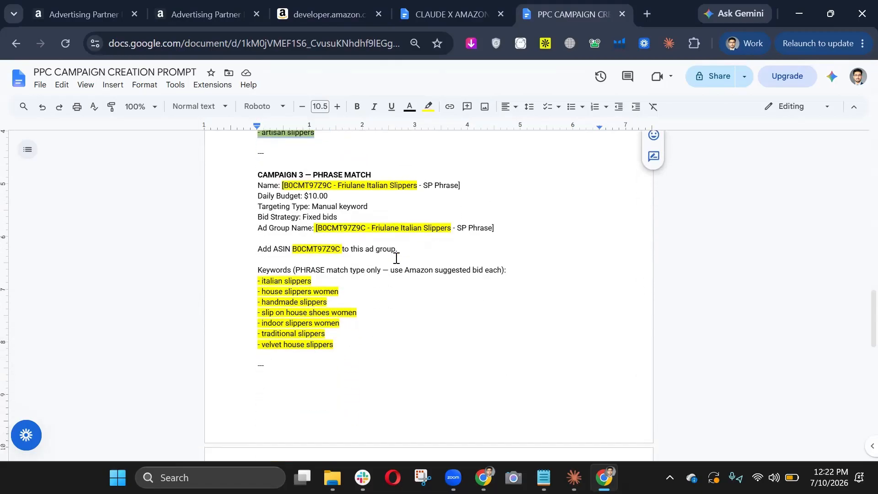
scroll(398, 252, down, 7)
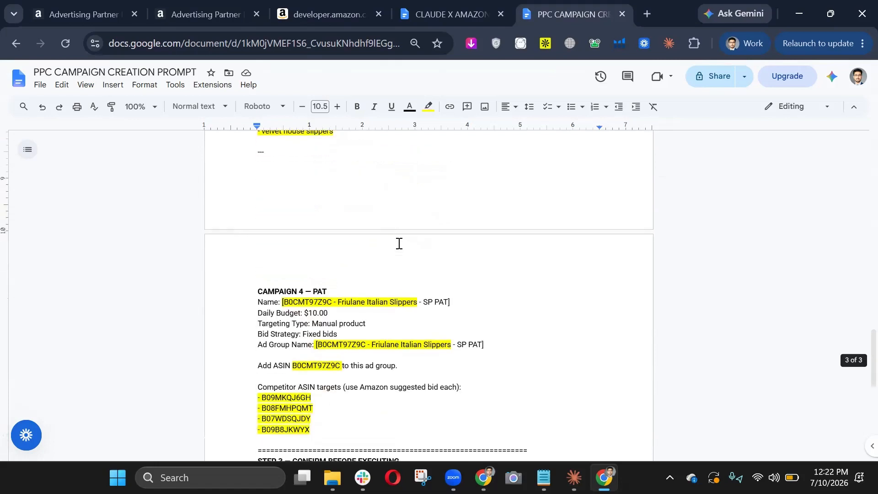
scroll(398, 240, down, 1)
scroll(398, 241, up, 1)
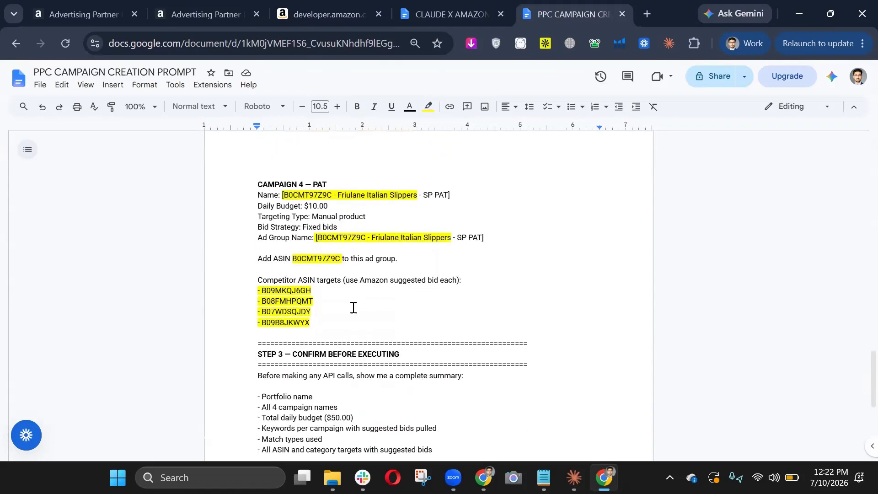
drag(325, 327, 253, 292)
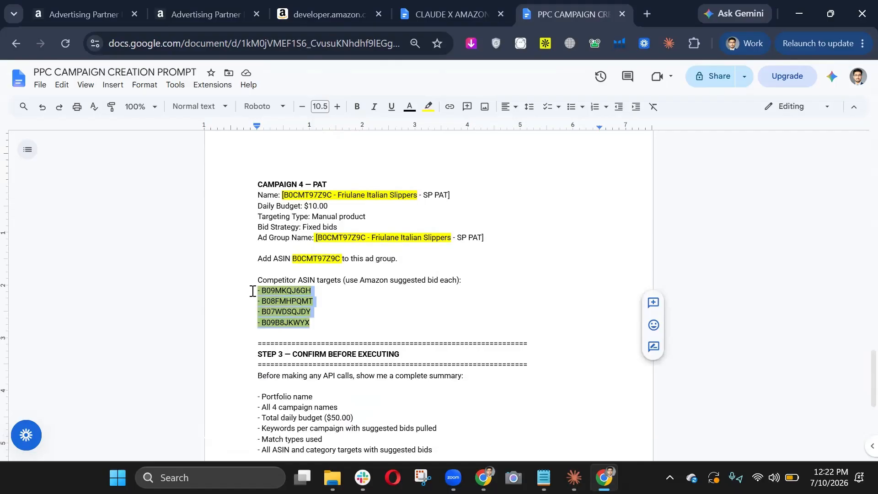
Review the STEP 3 confirmation and STEP 4 execute-and-report instructions, and look back through the campaign sections to the prompt's opening
scroll(439, 235, down, 6)
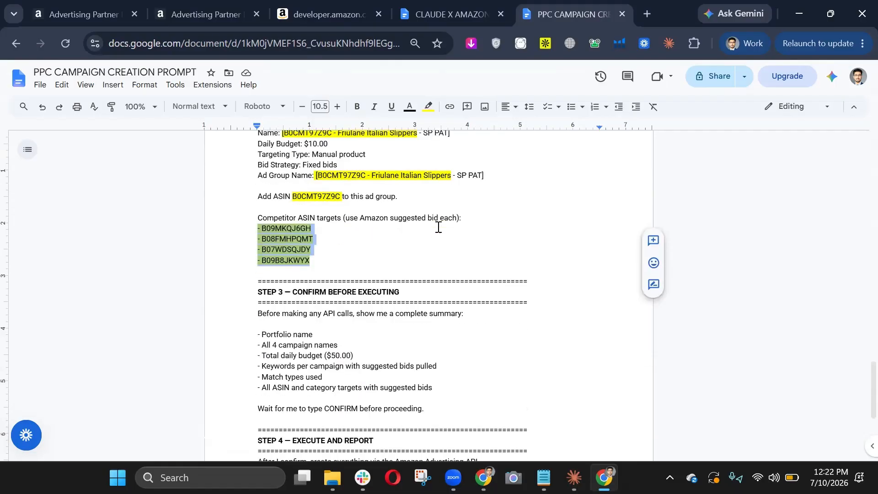
scroll(439, 218, down, 1)
scroll(440, 210, up, 3)
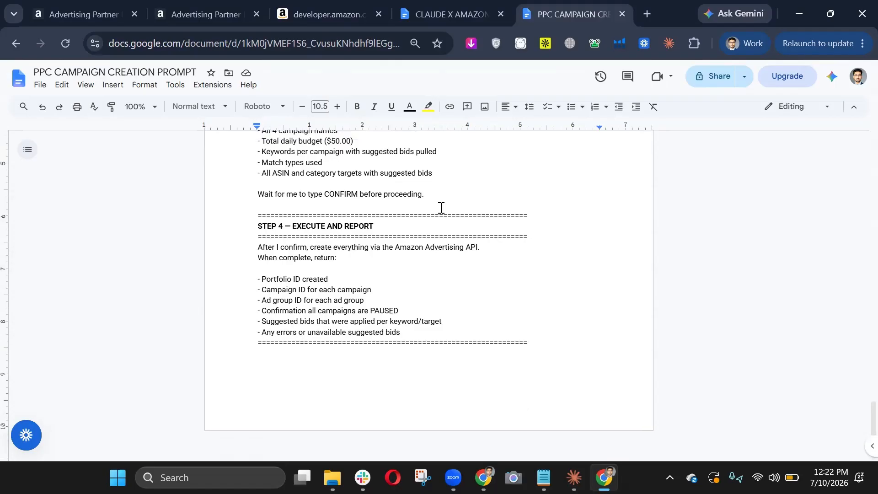
scroll(441, 207, up, 6)
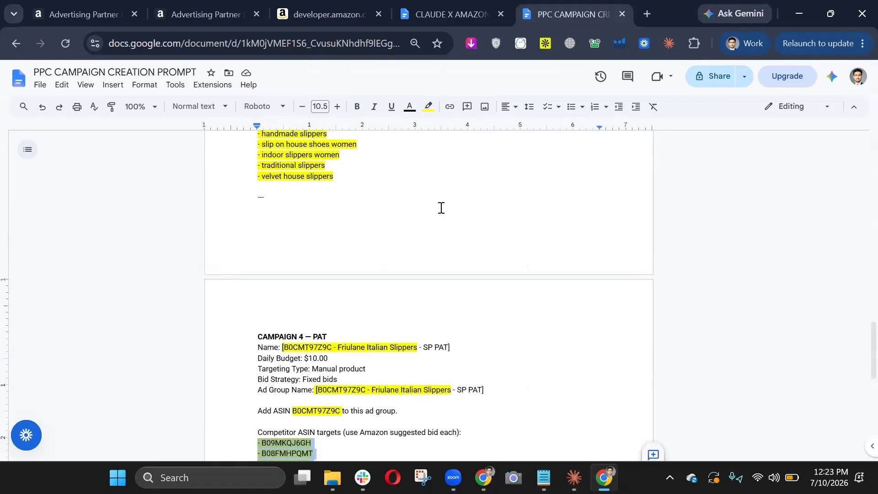
scroll(441, 208, up, 6)
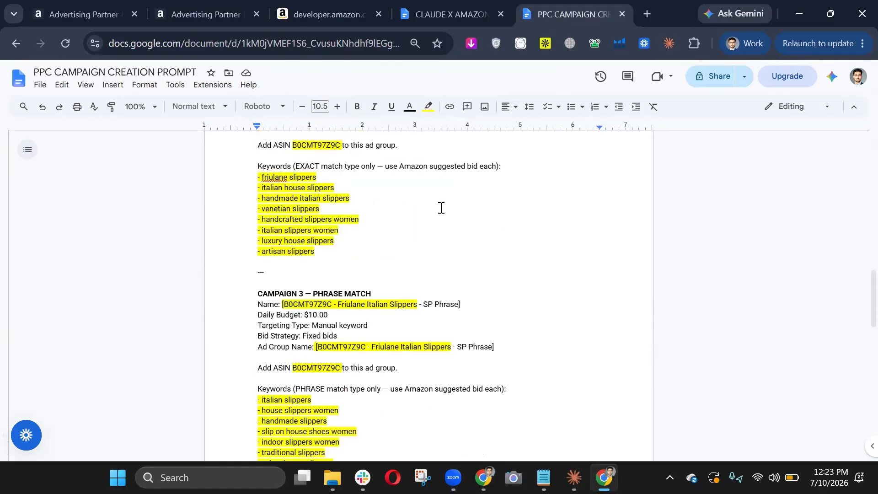
scroll(441, 208, up, 5)
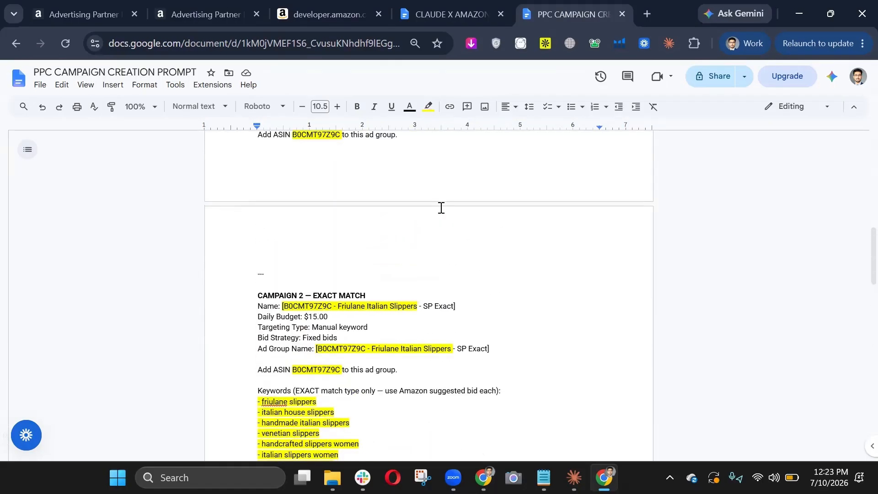
scroll(441, 208, up, 7)
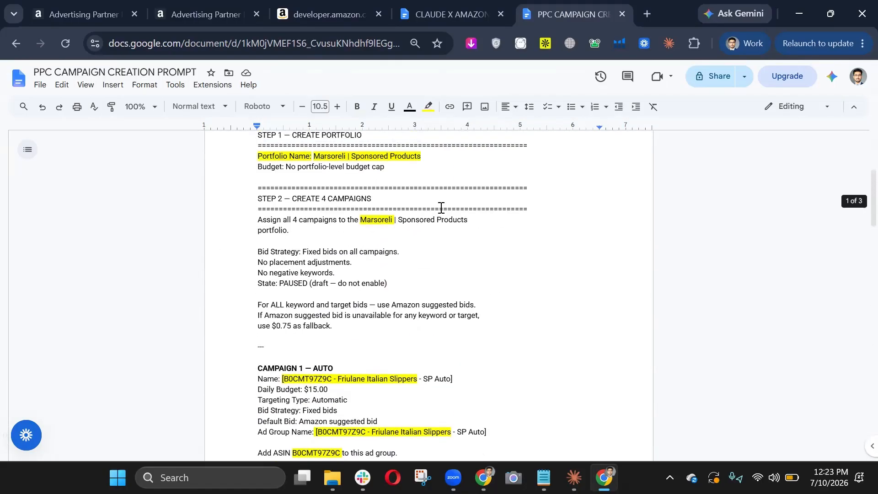
scroll(441, 207, up, 5)
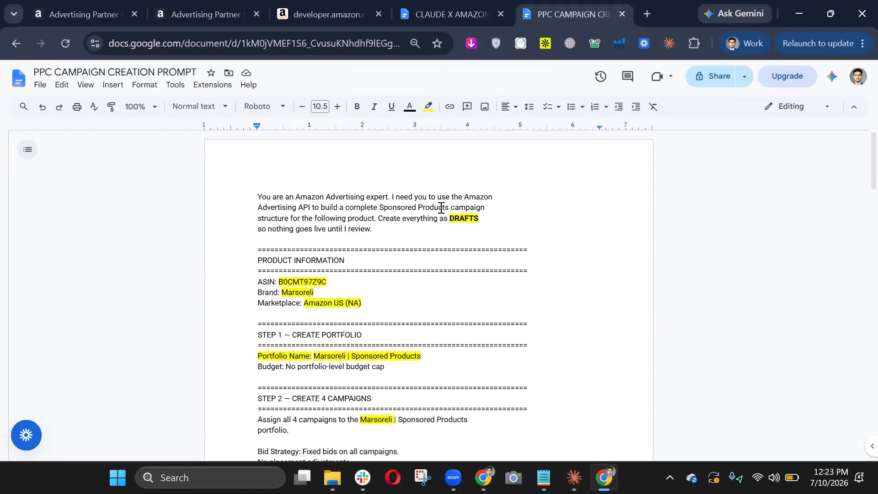
scroll(441, 209, down, 2)
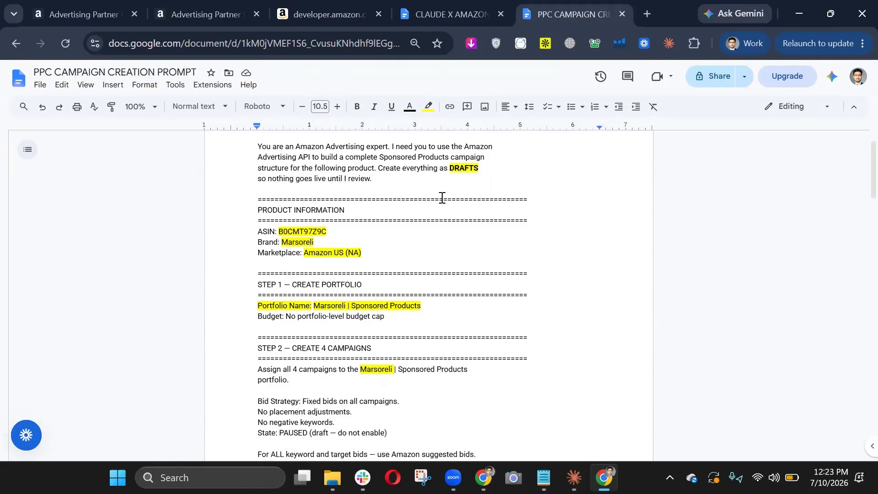